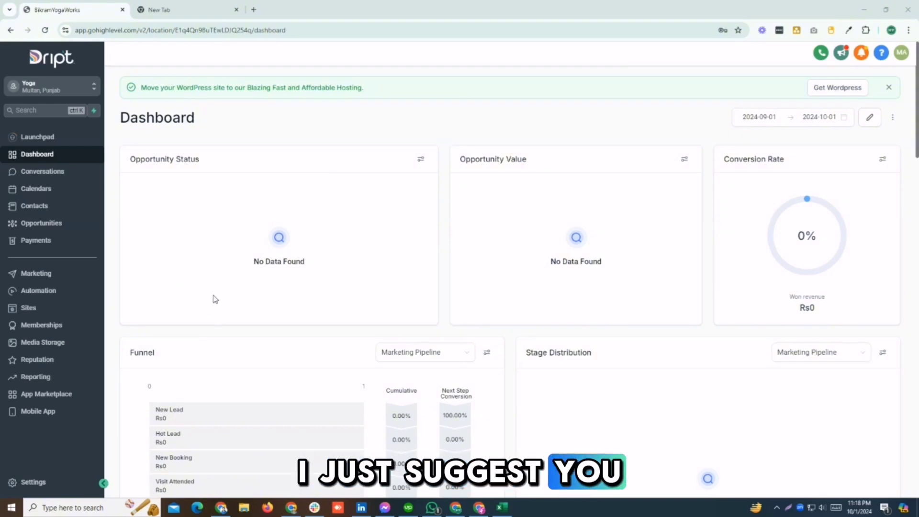
- Open the Email Services settings, dismiss the deliverability notice and view the dedicated domain setup page
click(33, 482)
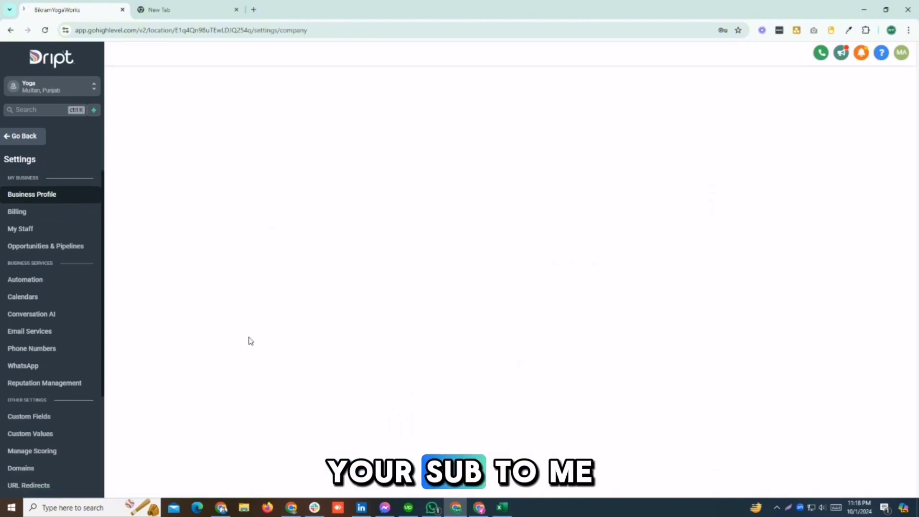
click(48, 334)
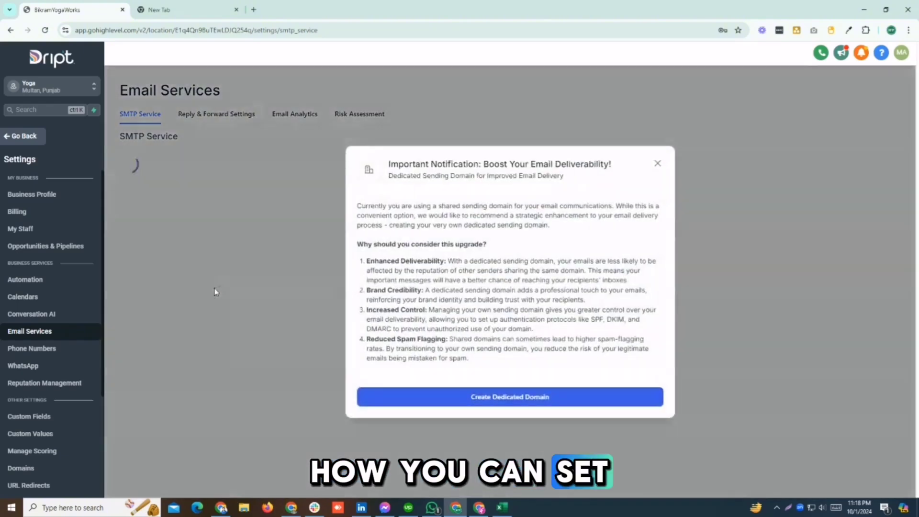
click(657, 165)
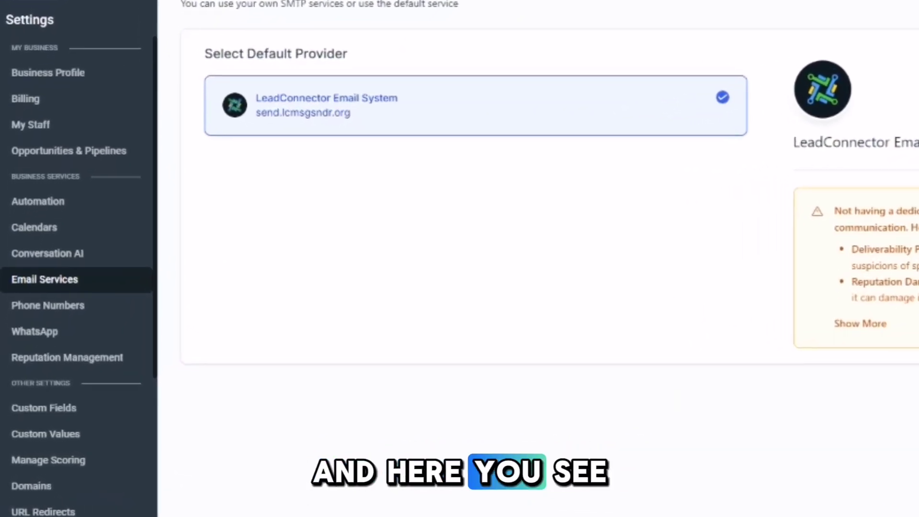
click(770, 143)
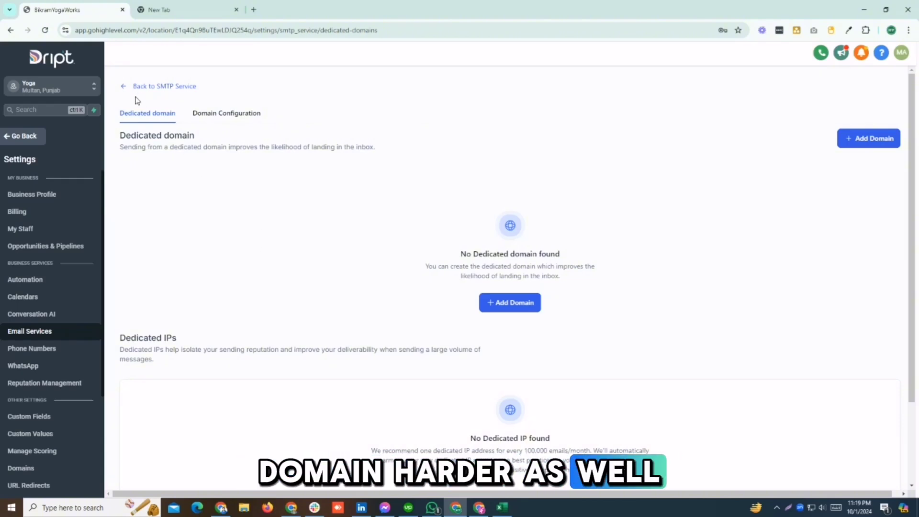
click(124, 87)
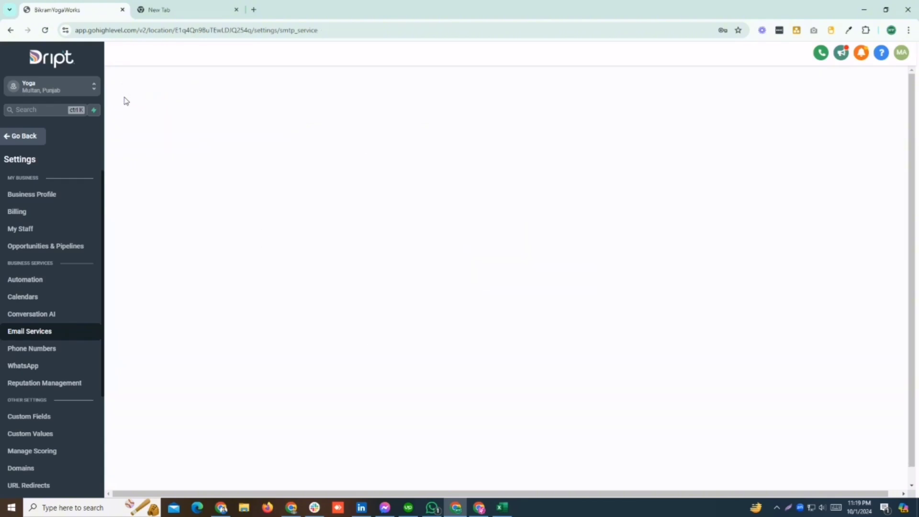
- Open the Pregnancy Yoga template from the marketing email templates for editing
click(9, 140)
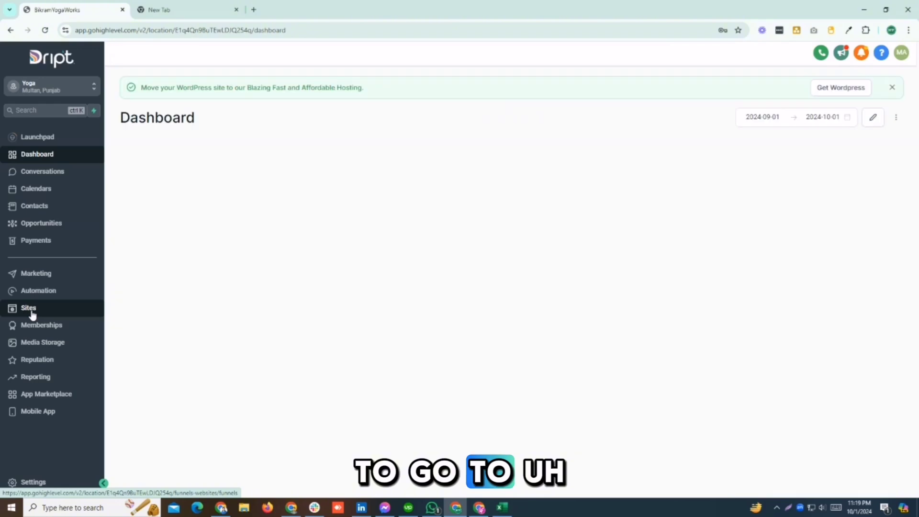
click(34, 275)
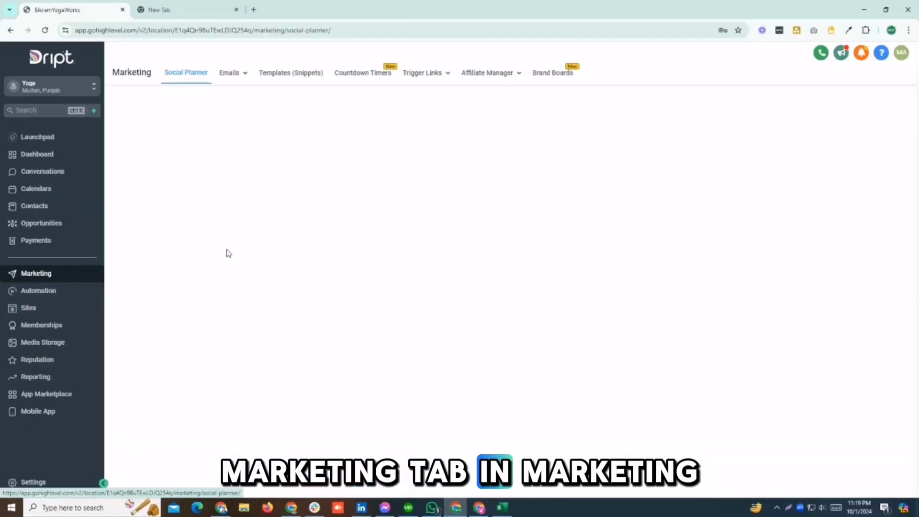
mouse_move(306, 23)
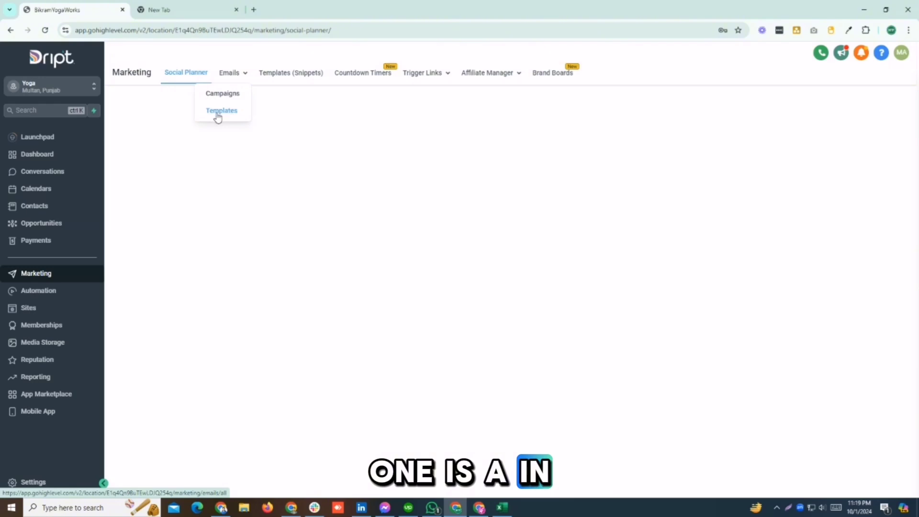
click(227, 115)
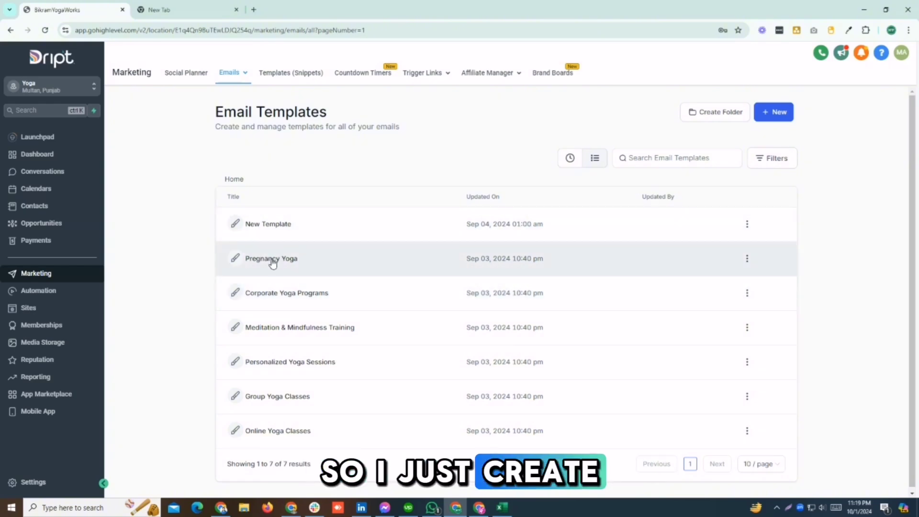
click(271, 261)
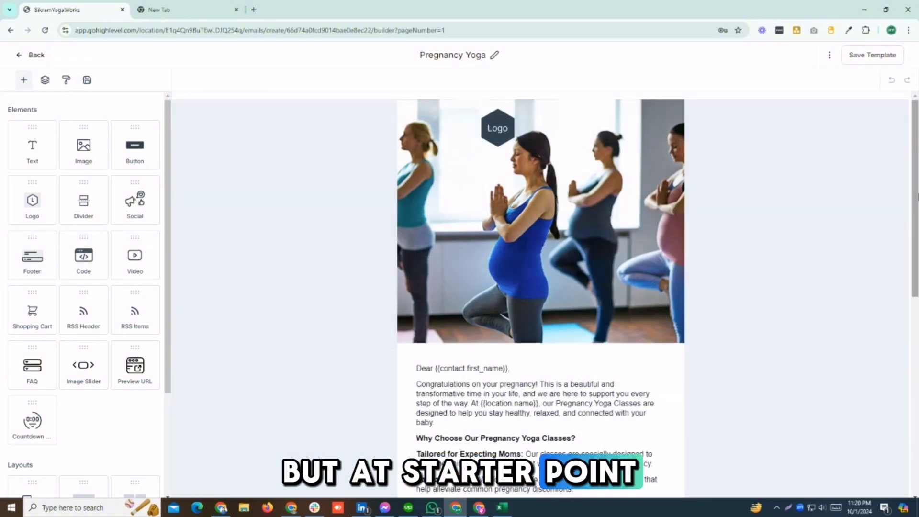
- Set the left padding of the body text block below the header image to 24 px
scroll(918, 299, down, 5)
drag(918, 299, 918, 181)
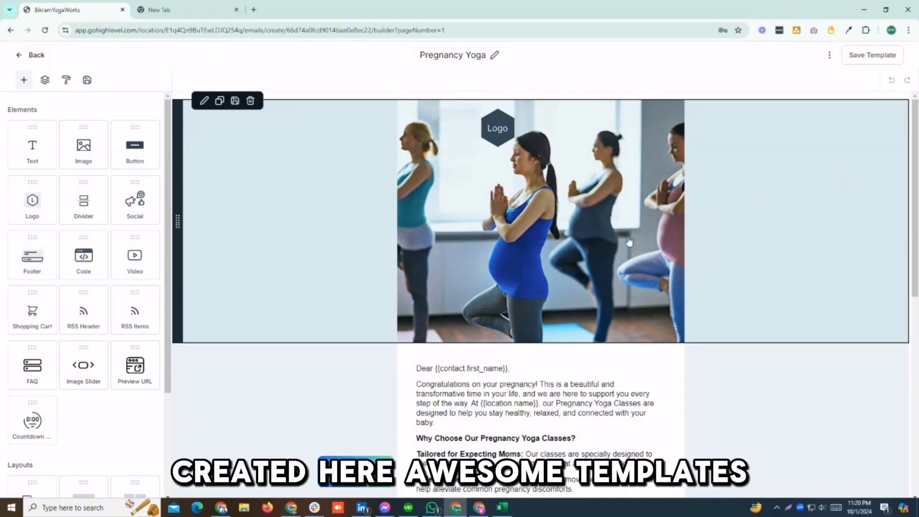
click(589, 260)
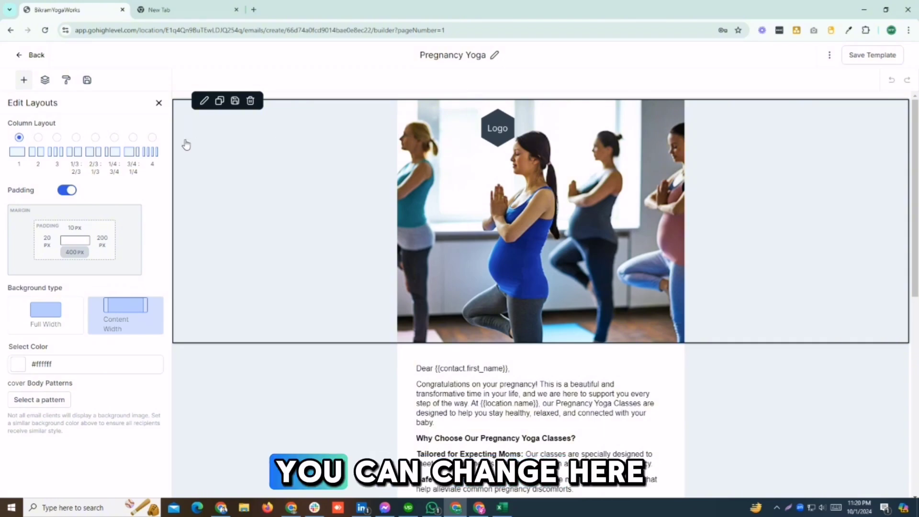
click(598, 383)
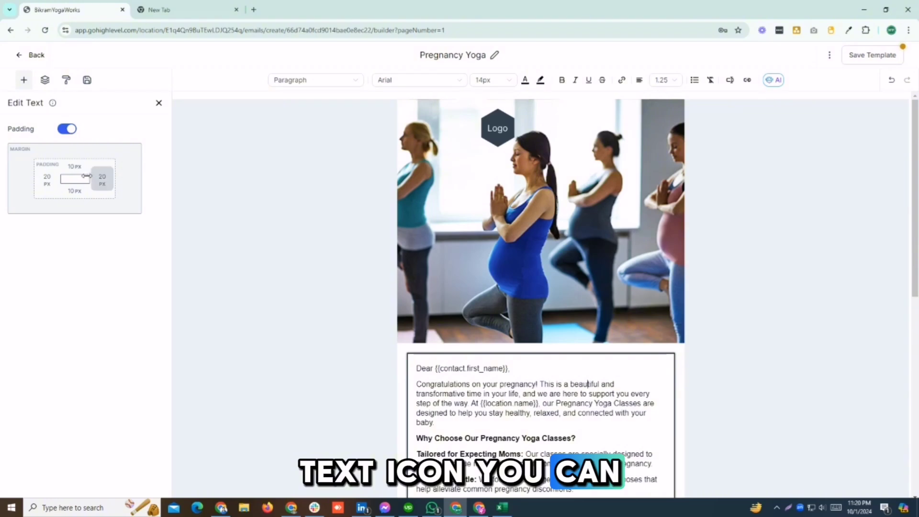
click(46, 181)
mouse_move(78, 206)
mouse_down()
mouse_move(92, 209)
mouse_move(71, 207)
mouse_up()
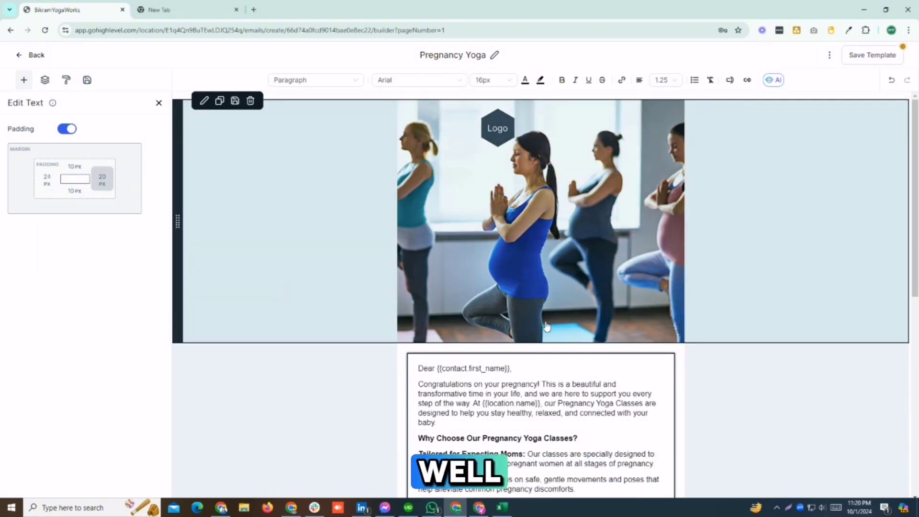
- Replace the green claim button's text with the contact's Full Name custom value, {{contact.name}}
scroll(546, 327, down, 8)
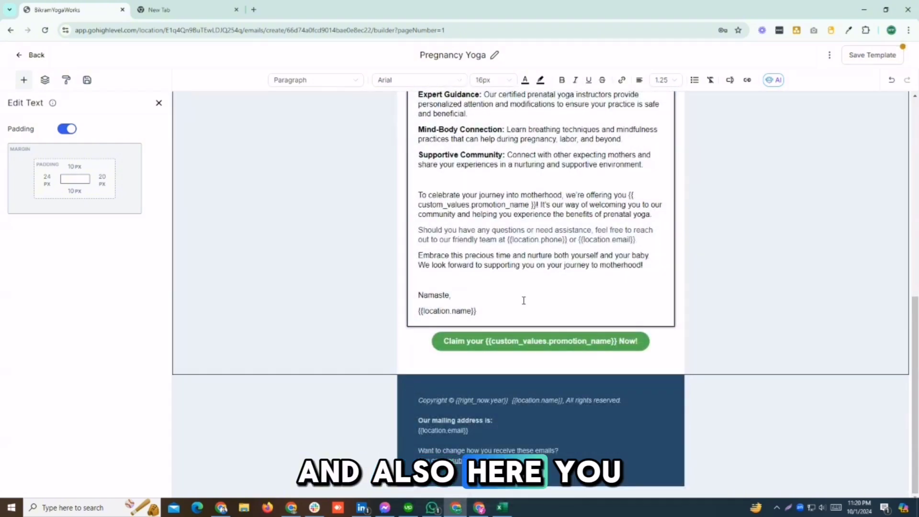
click(459, 342)
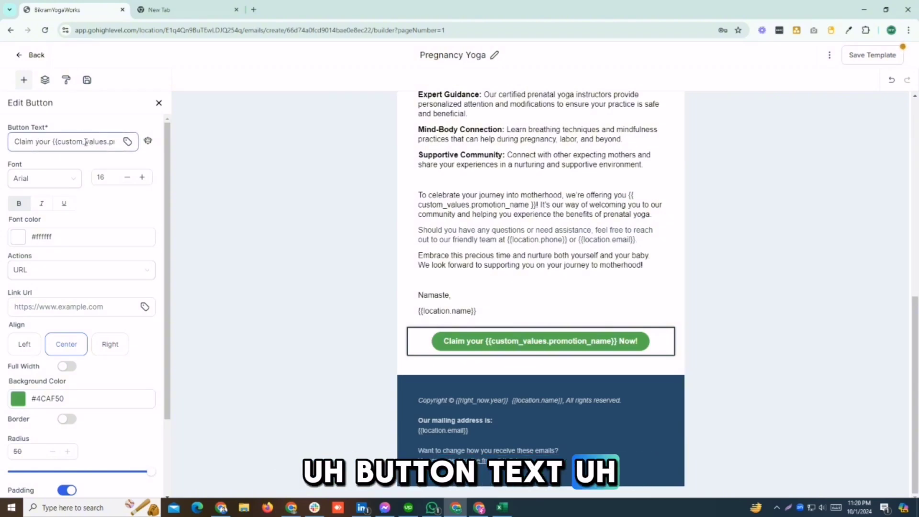
triple_click(86, 142)
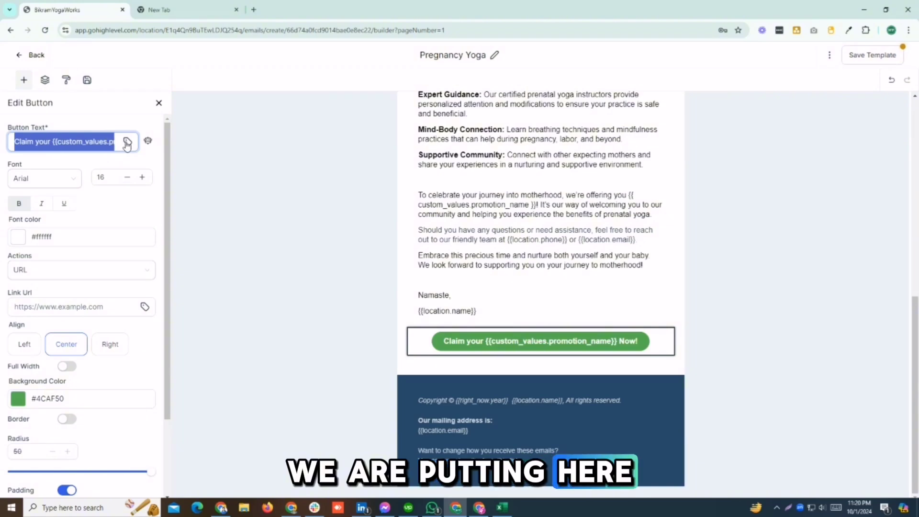
click(126, 143)
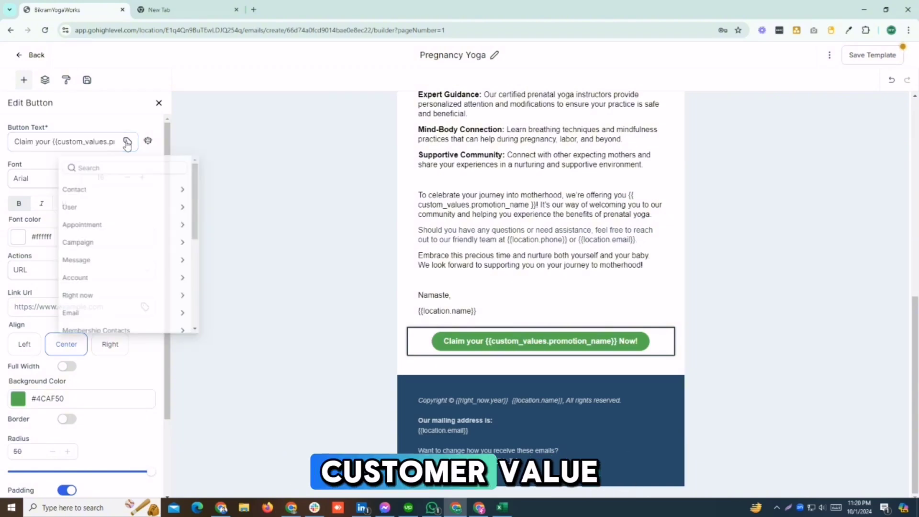
click(126, 194)
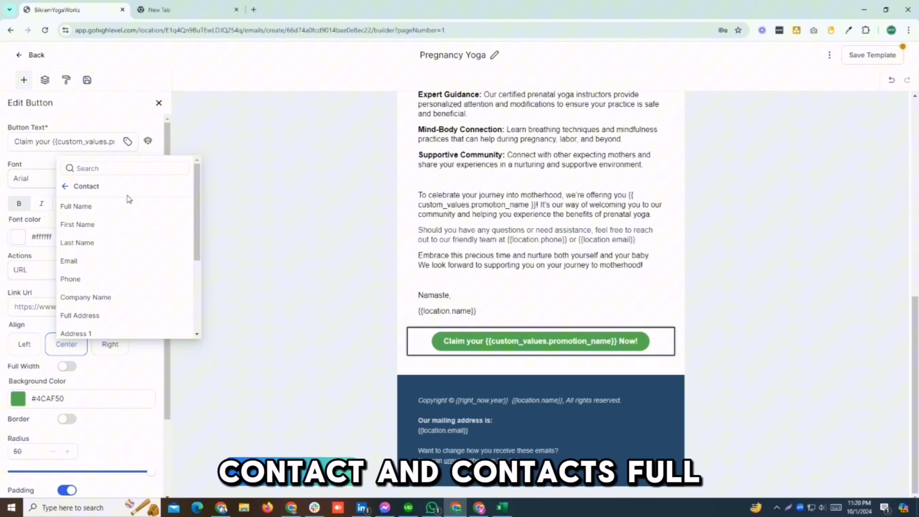
click(96, 210)
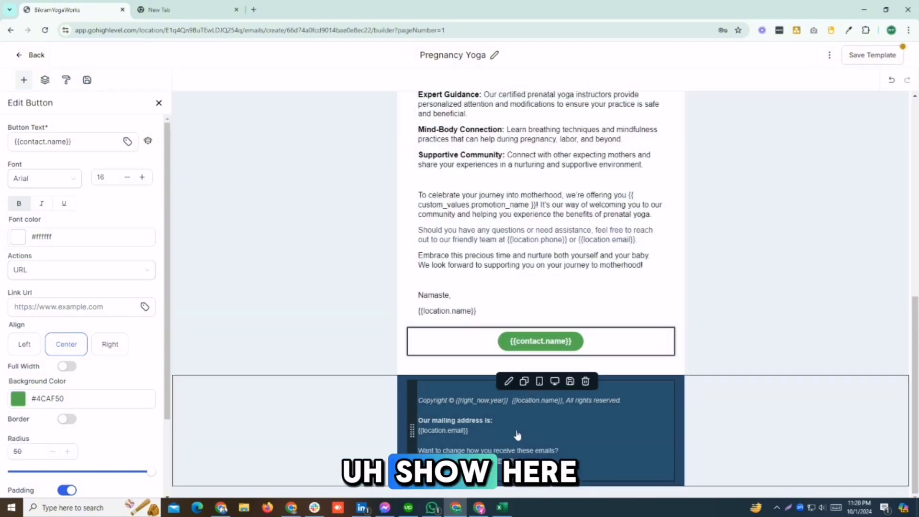
- View the edit settings of the footer block and of the logo in the header image
click(518, 436)
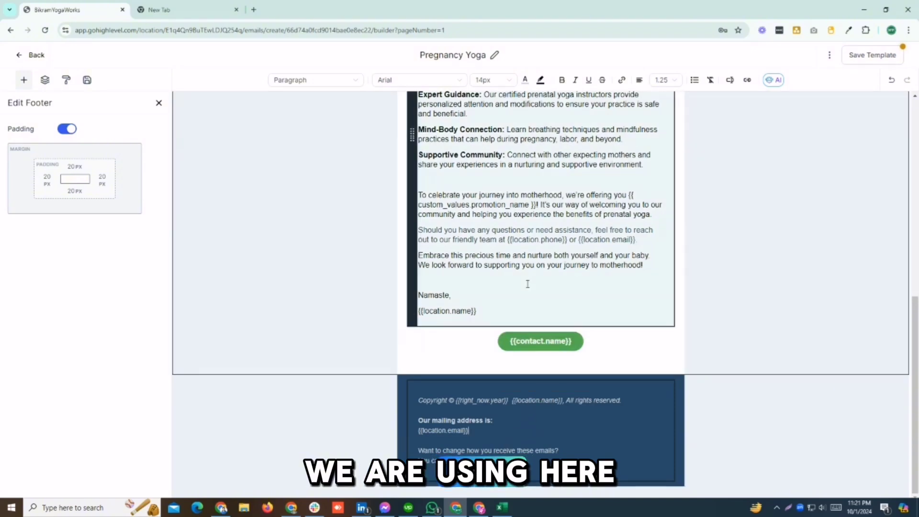
scroll(527, 282, up, 10)
click(498, 135)
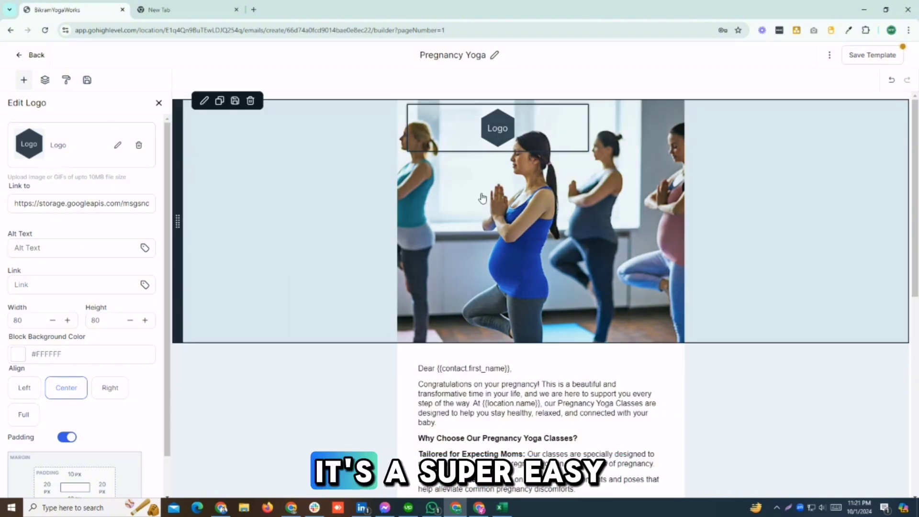
- Rename the template "Test News later Yoga" and save it, returning to the template list
click(494, 56)
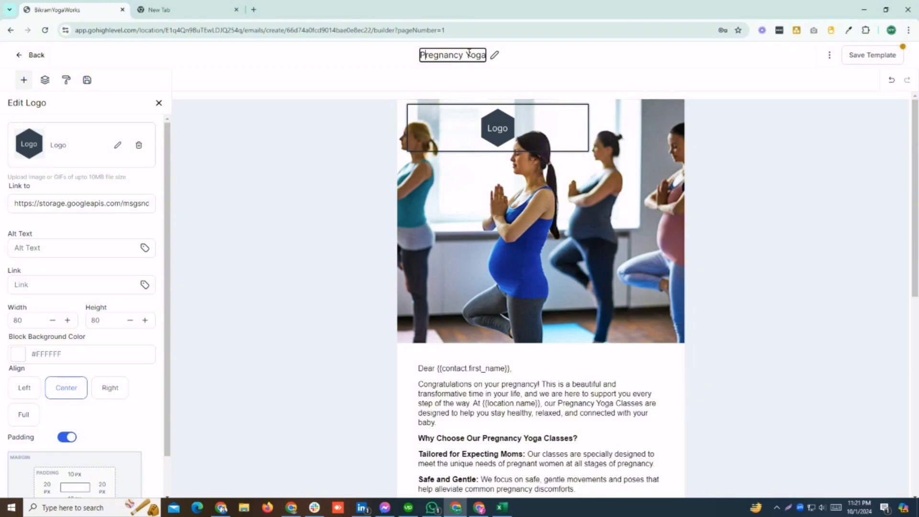
key(BackSpace)
key(BackSpace)
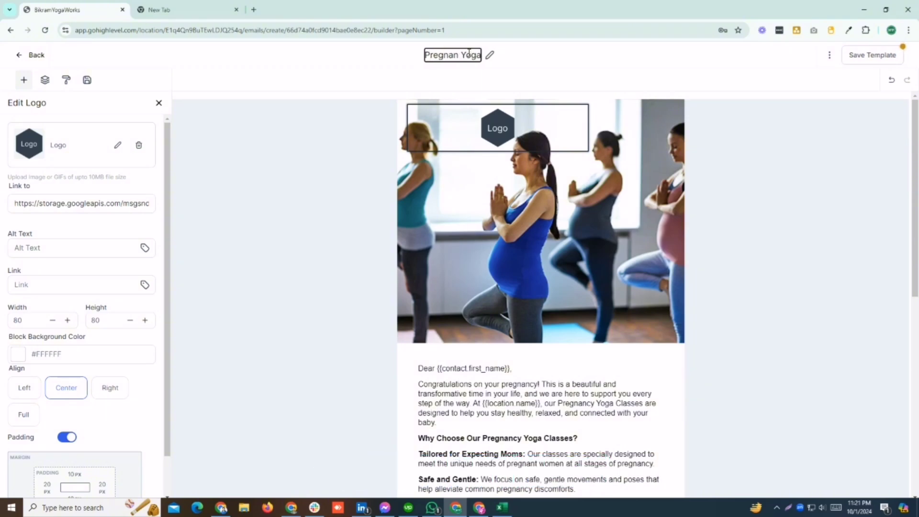
text(Test News)
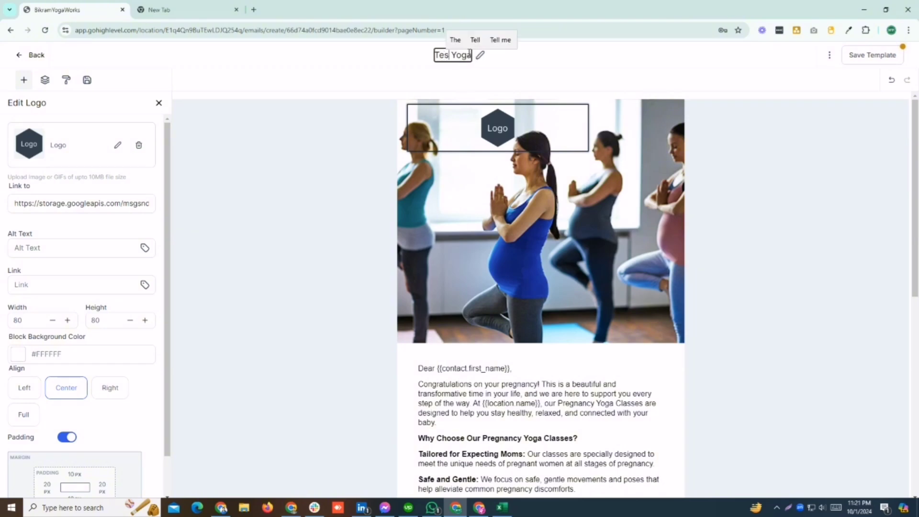
text(later)
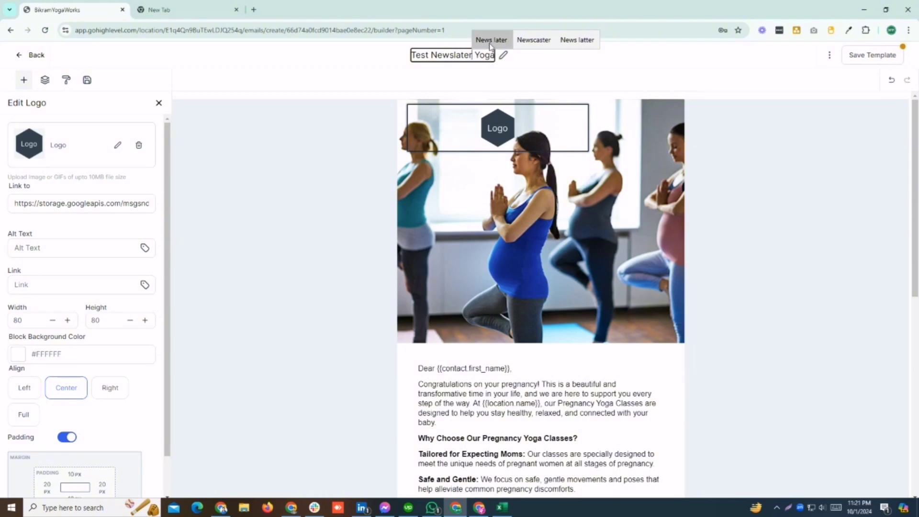
click(491, 43)
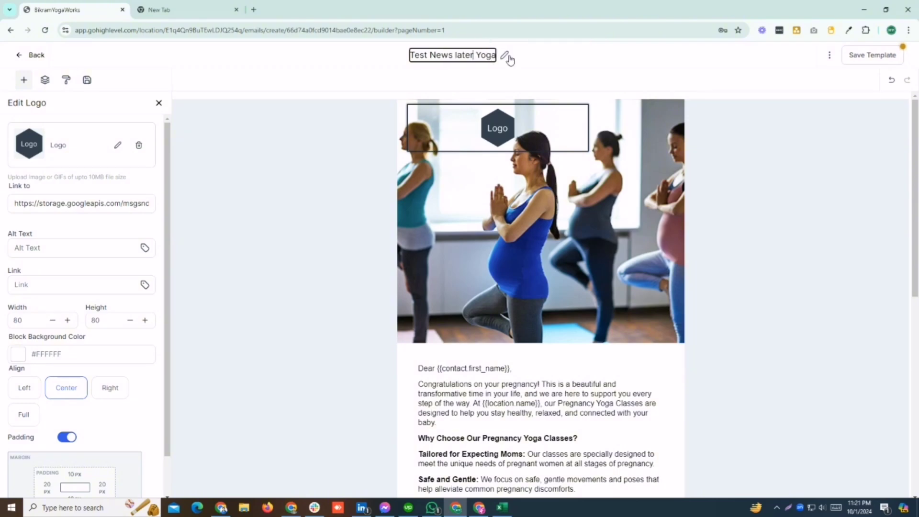
click(864, 56)
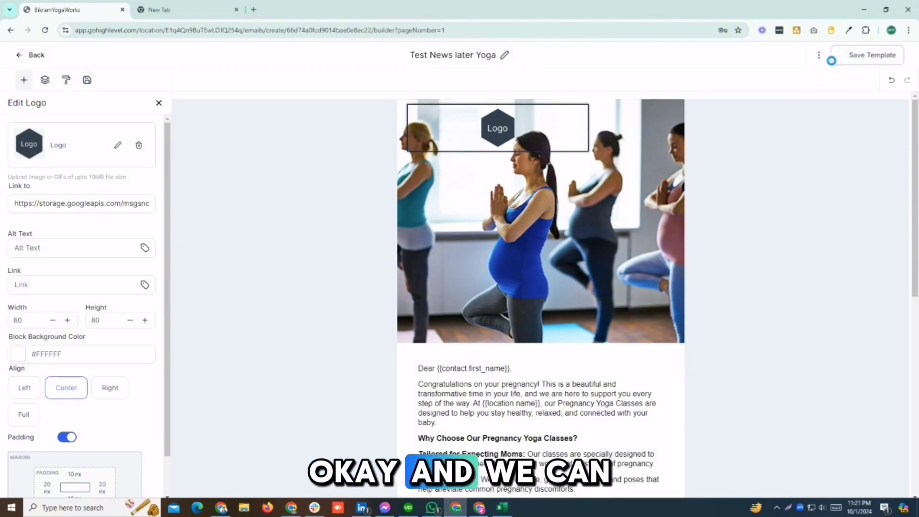
click(19, 55)
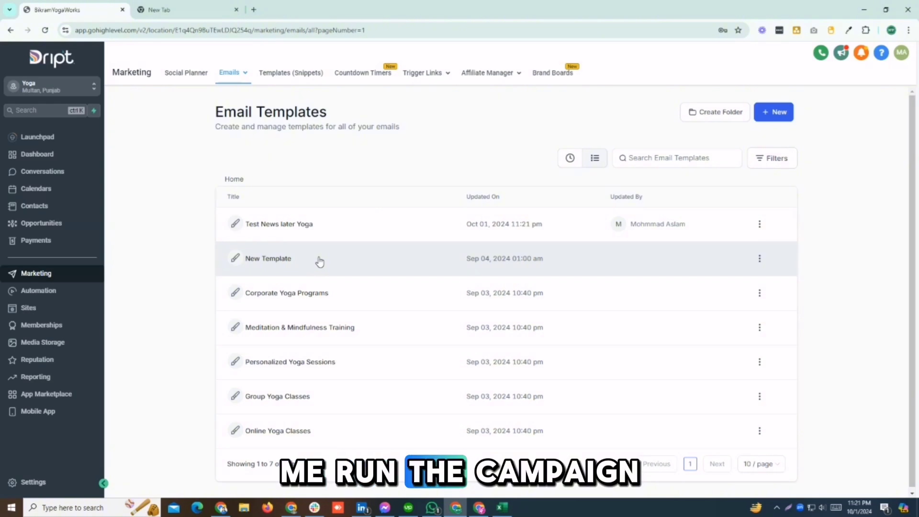
- Create an email campaign from the Blank template with the Design Editor and return to the campaign list
click(233, 94)
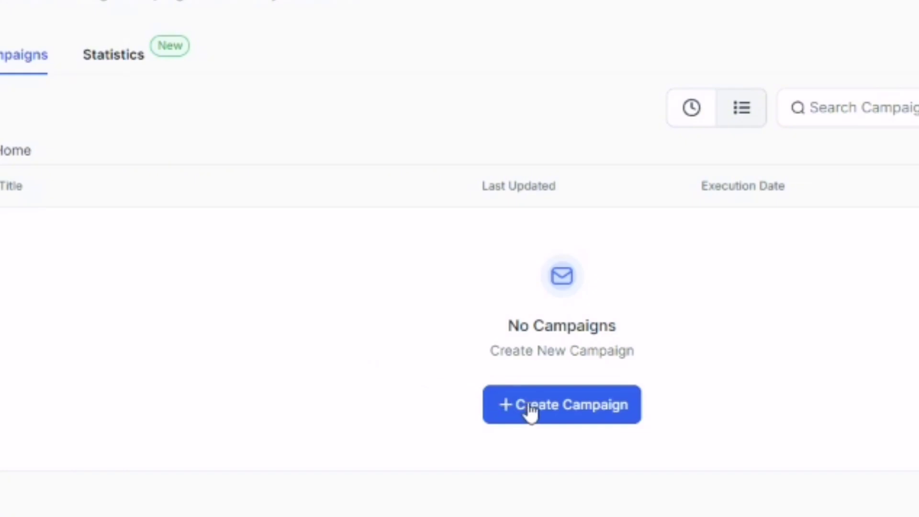
click(531, 411)
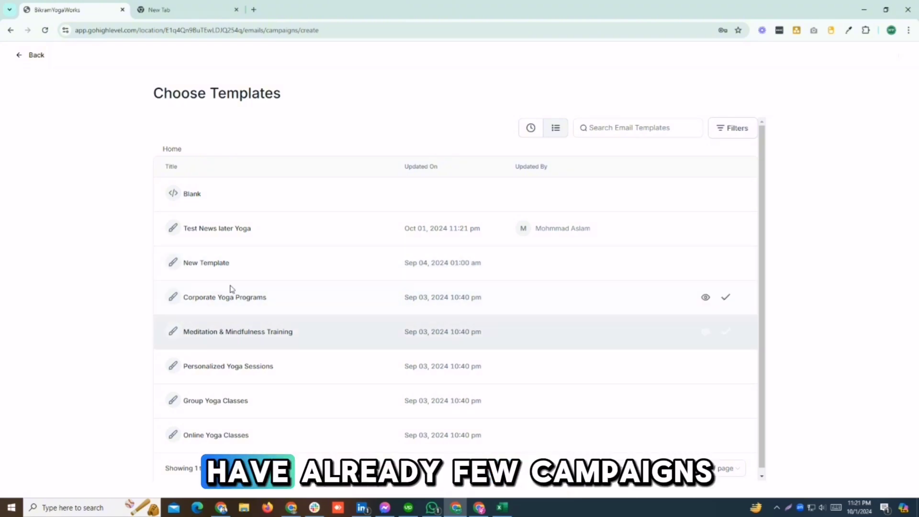
click(211, 205)
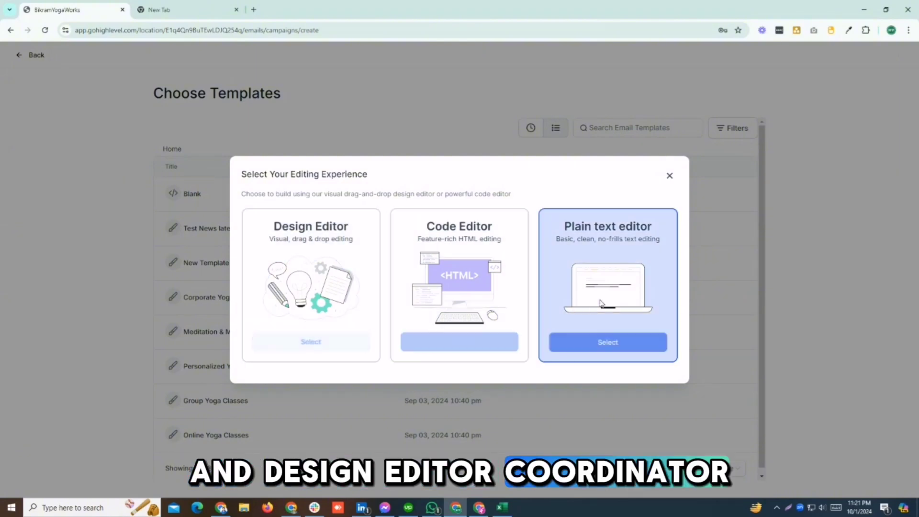
click(282, 352)
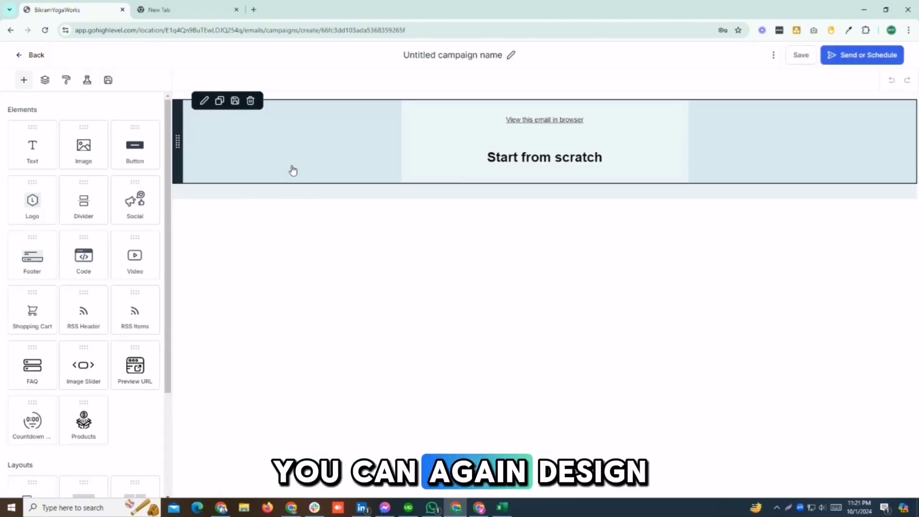
click(21, 56)
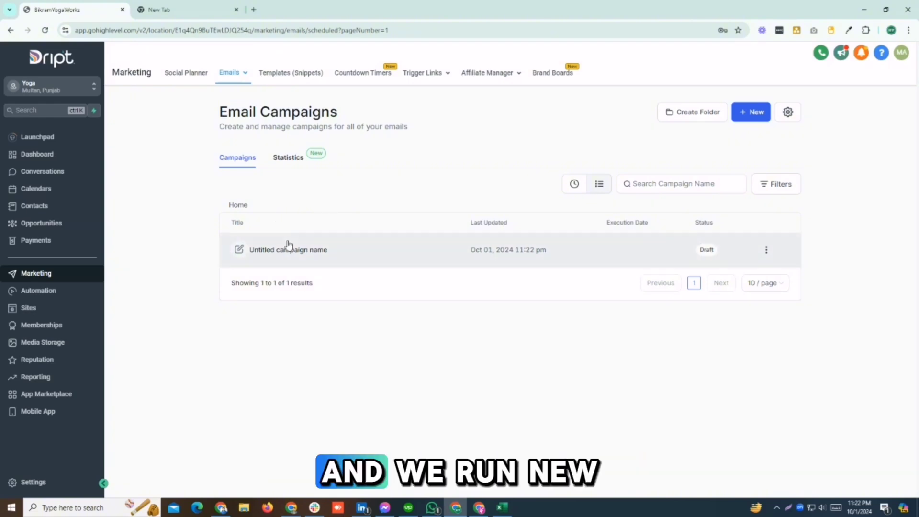
- Create a new email campaign from the "Test News later Yoga" template and proceed to its sending options
click(744, 117)
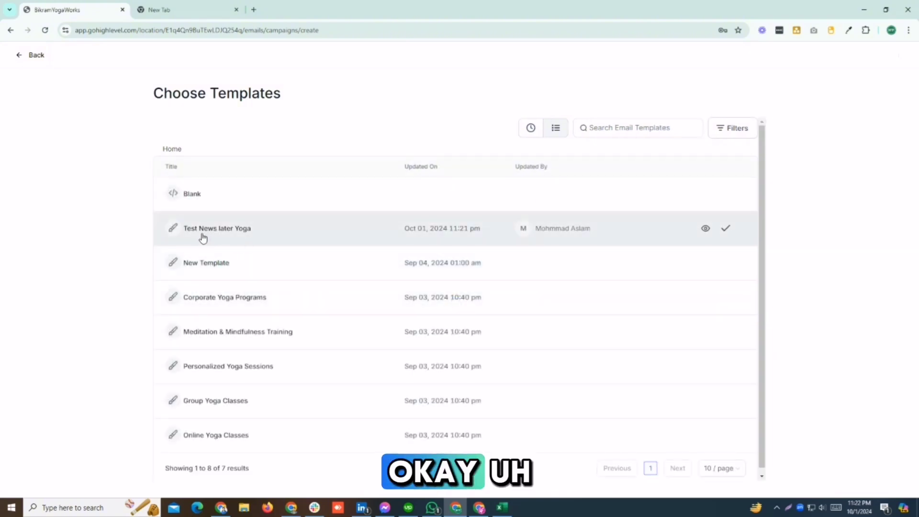
click(209, 233)
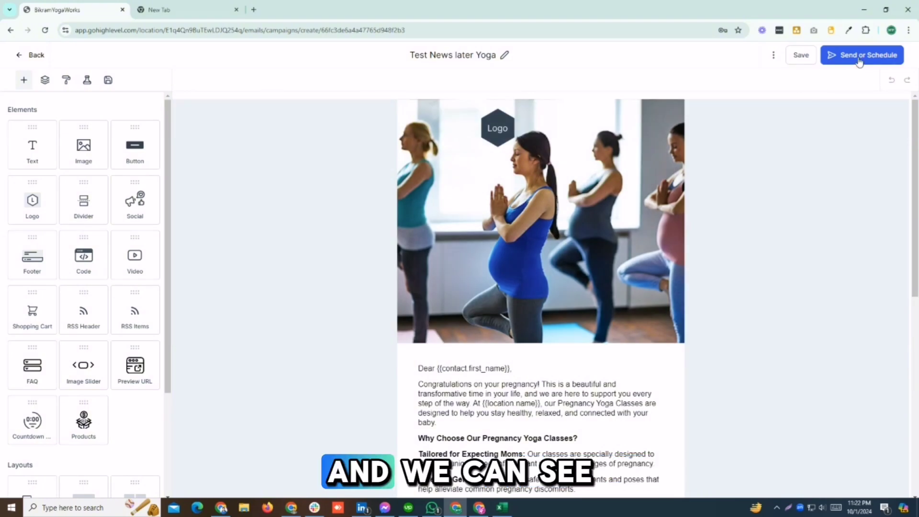
click(859, 61)
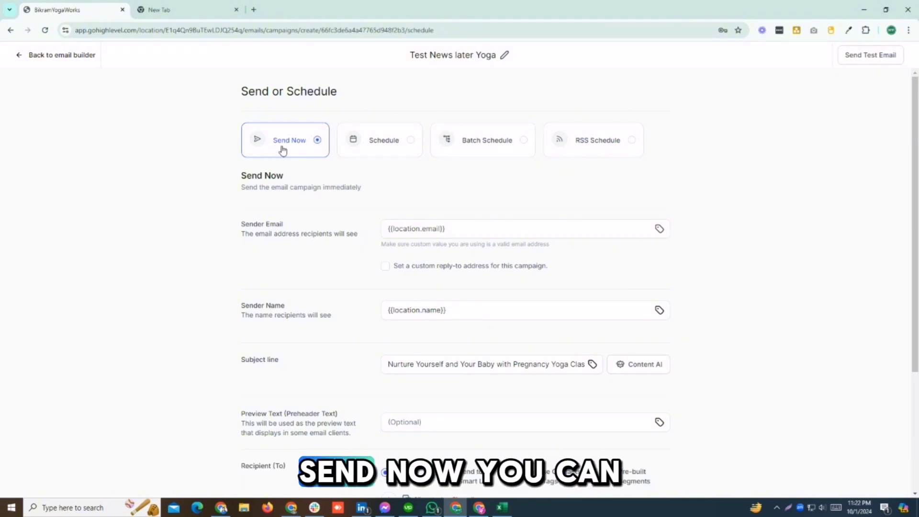
- Examine the settings offered by the Schedule, Batch Schedule, RSS Schedule and Send Now delivery options
click(388, 154)
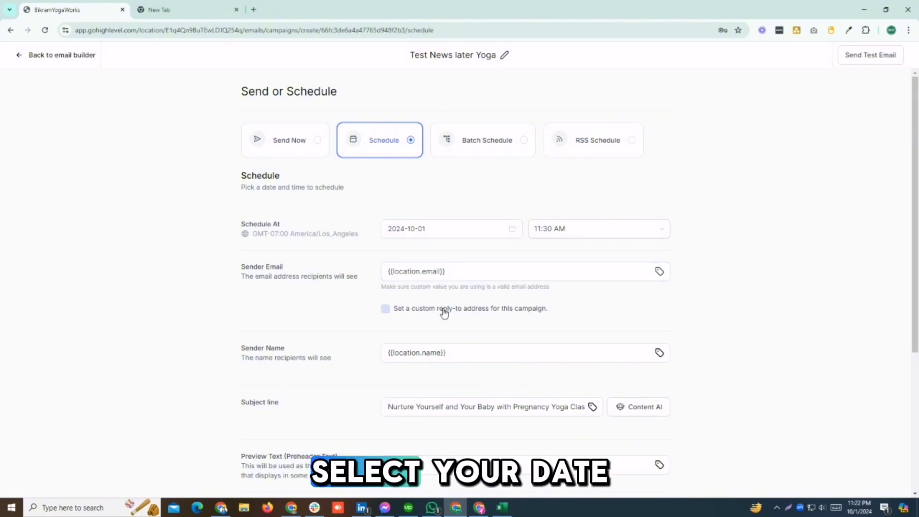
click(489, 149)
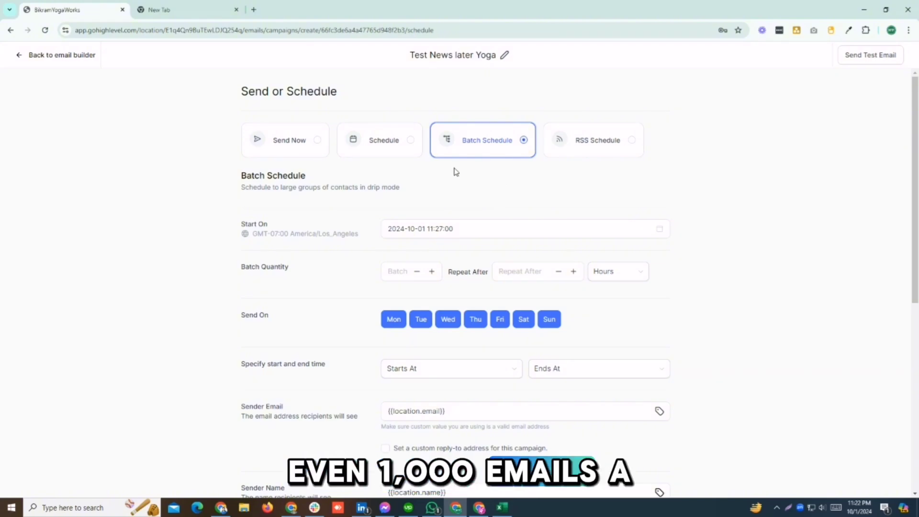
click(584, 147)
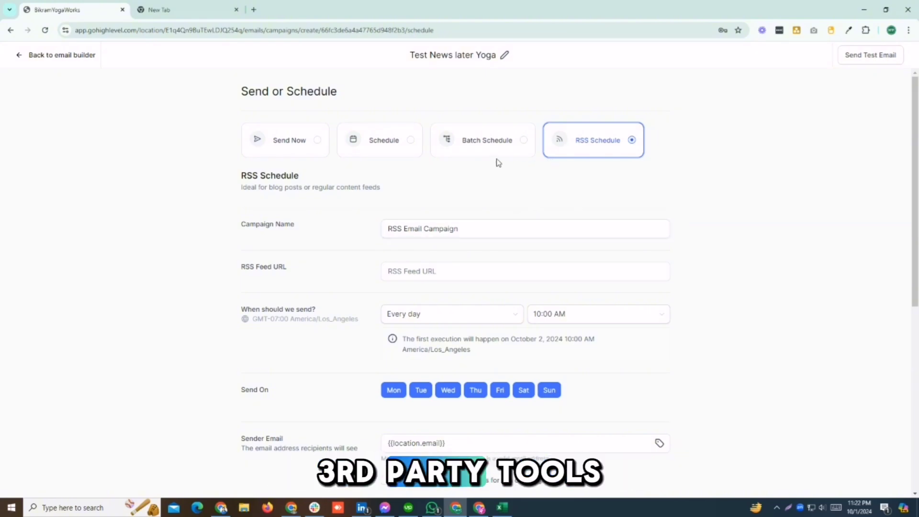
click(469, 154)
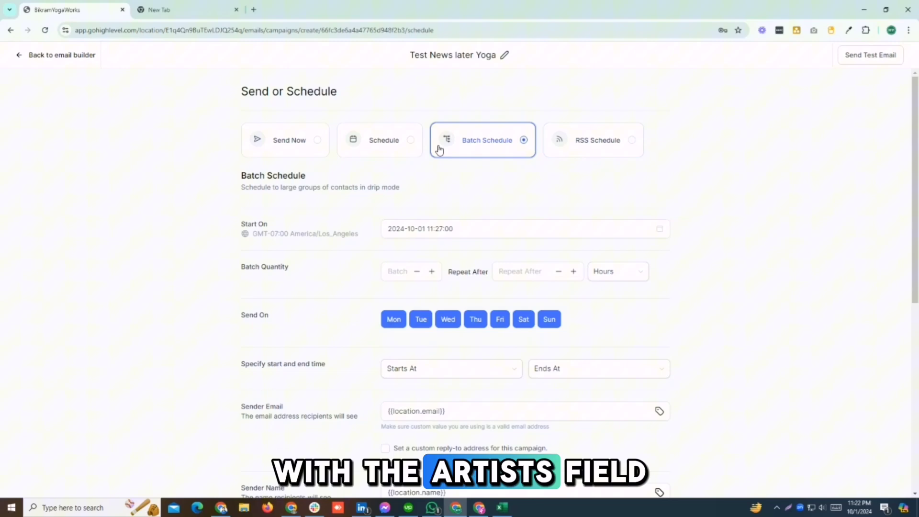
click(297, 146)
- Schedule the campaign for 2024-10-03 at 09:45 AM
click(369, 150)
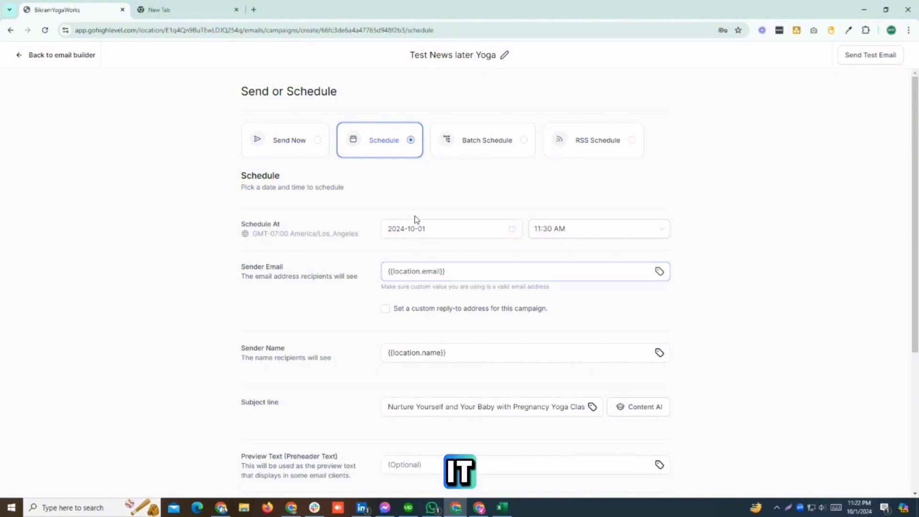
click(516, 228)
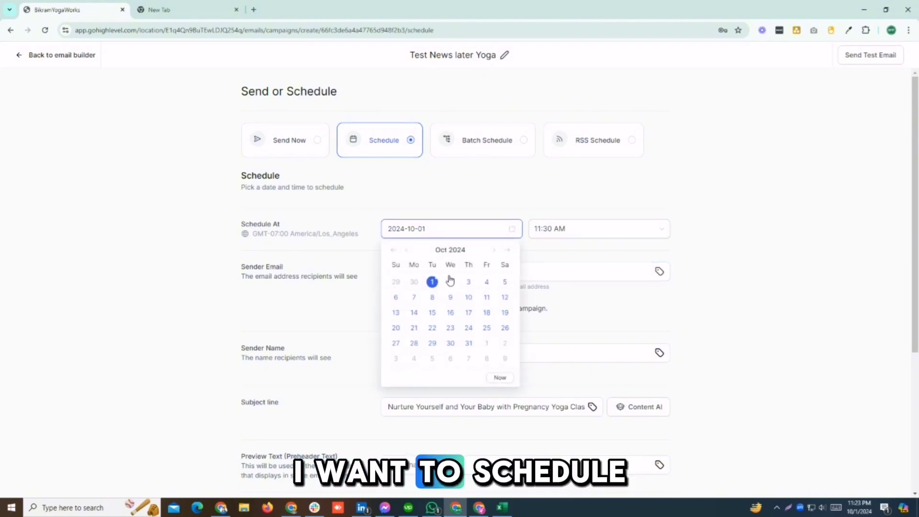
click(468, 282)
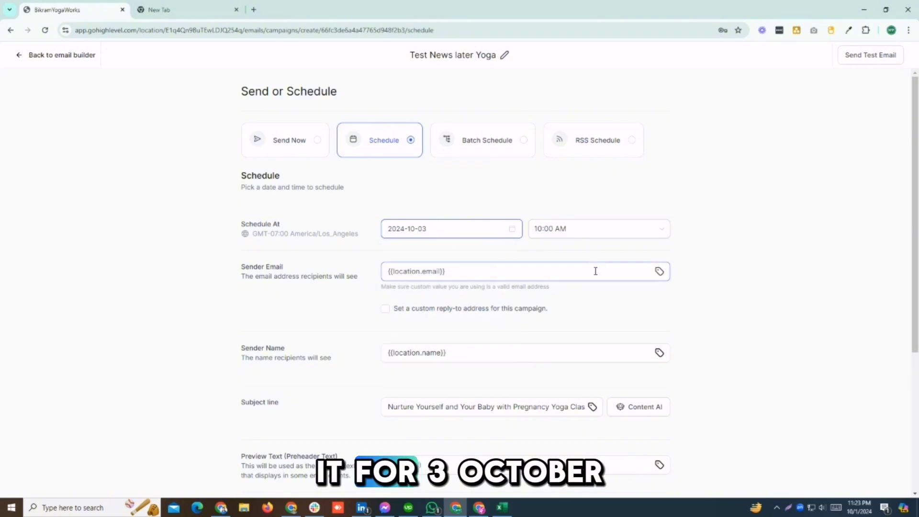
click(601, 239)
click(556, 338)
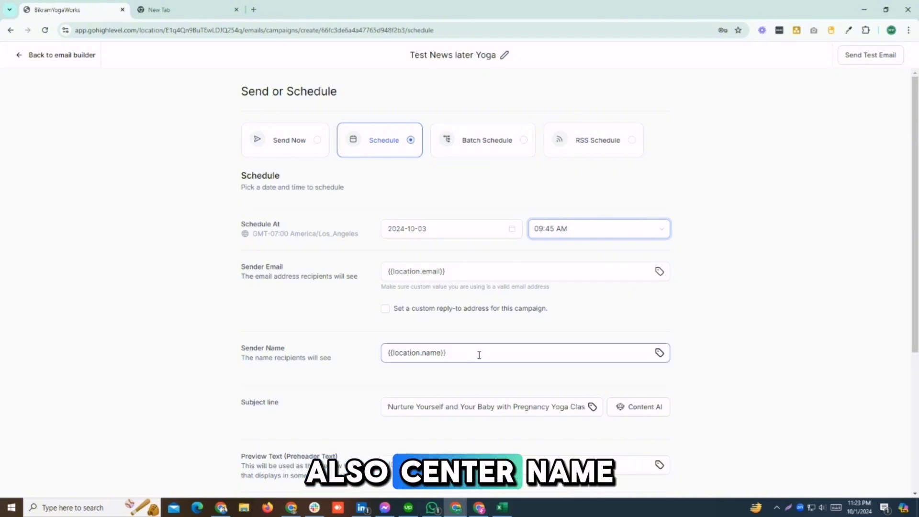
- Review the campaign's sender, subject line and preview text fields, and compare the recipient selection options, ending on Choose Contacts
drag(914, 232, 914, 289)
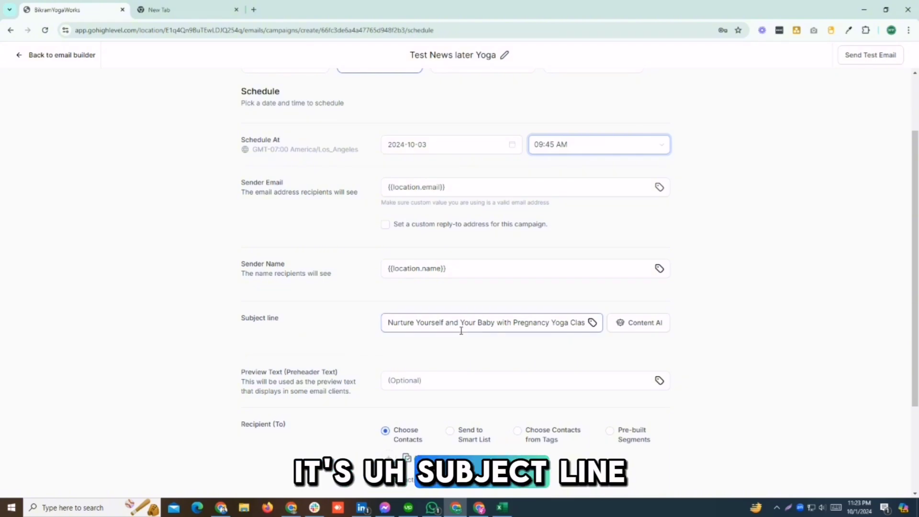
click(422, 385)
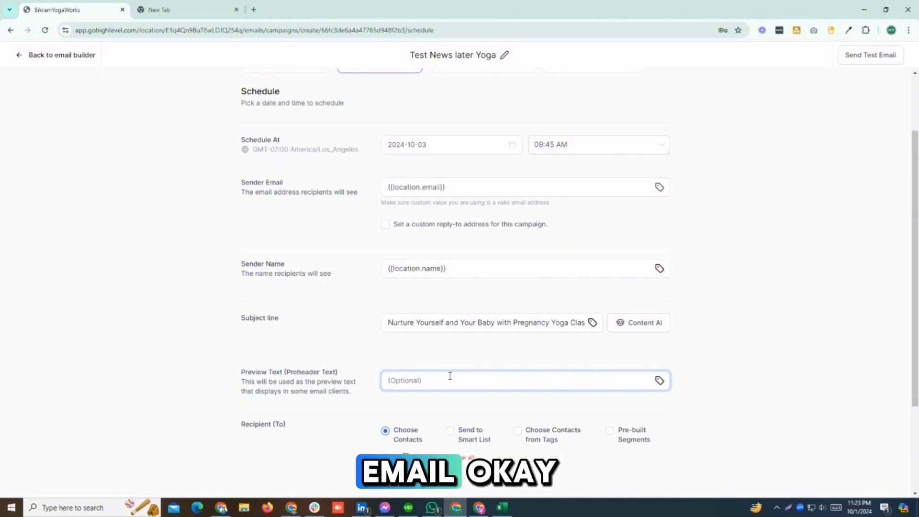
scroll(421, 309, down, 3)
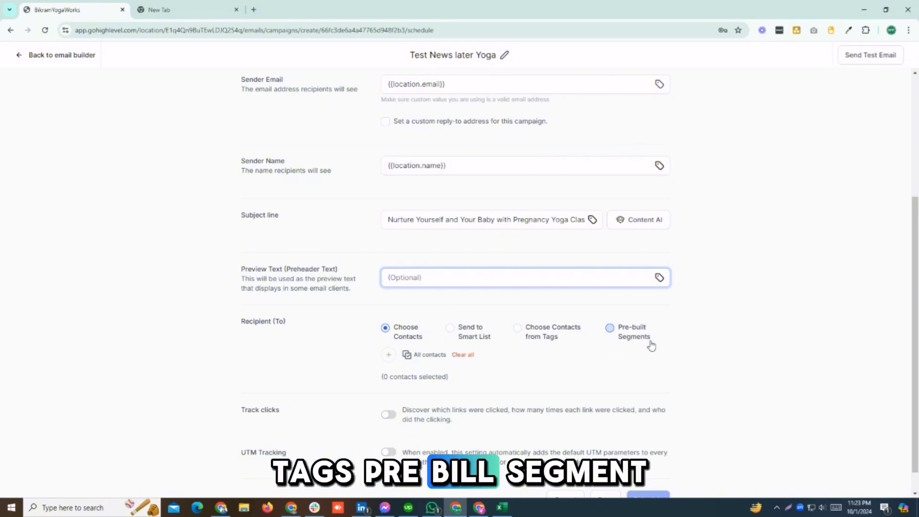
click(477, 336)
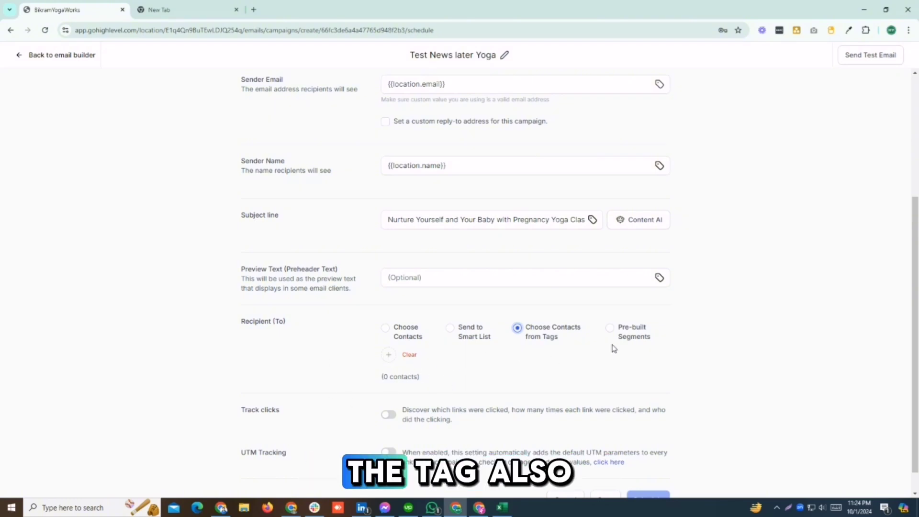
click(399, 336)
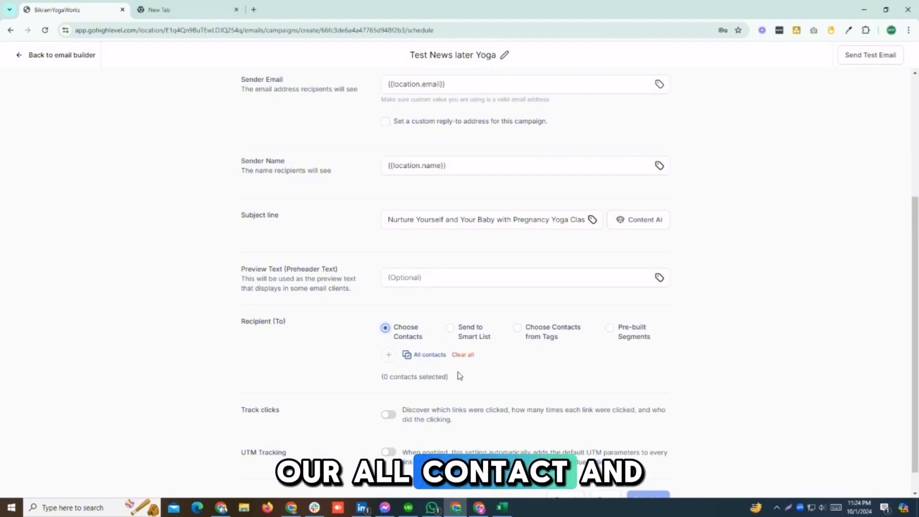
scroll(909, 329, down, 1)
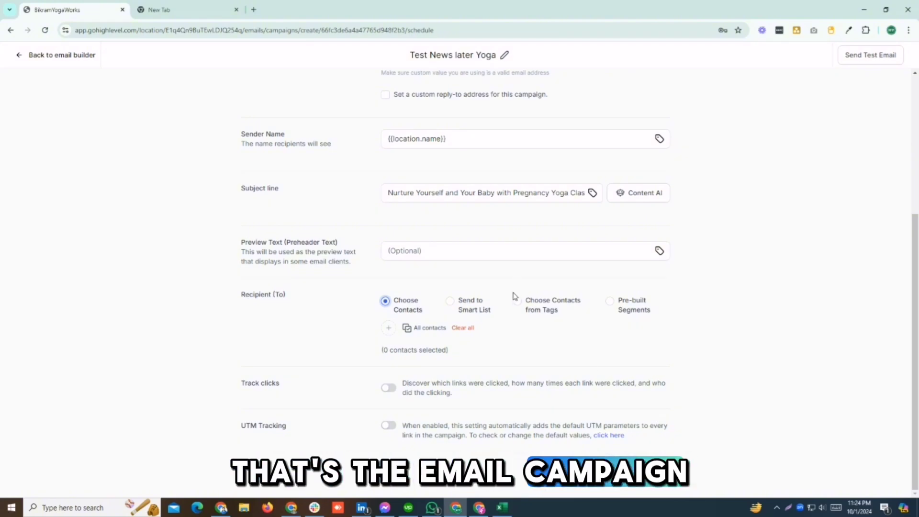
- Leave the campaign's scheduling page and email builder, returning to the email campaigns area
scroll(345, 215, up, 5)
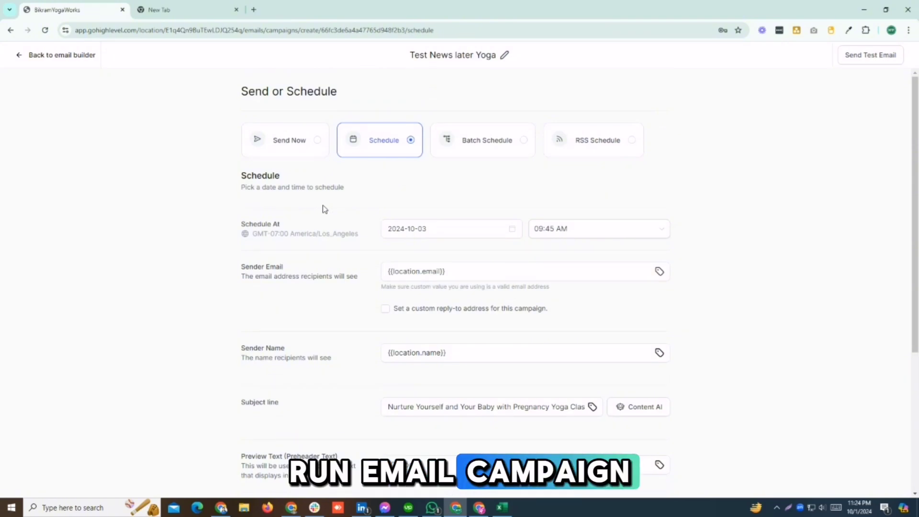
click(18, 57)
click(19, 57)
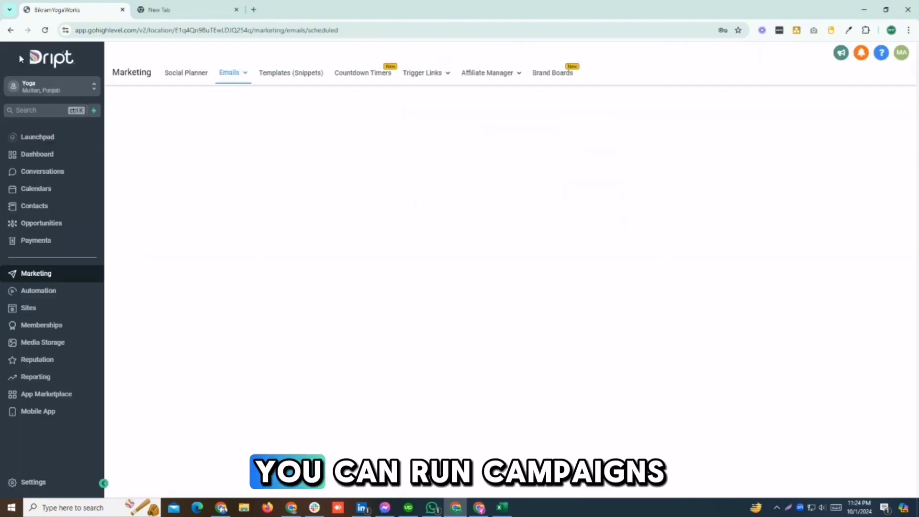
- Create a new automation workflow from scratch, name it "News later", and dismiss the multiple opportunities notice
click(40, 292)
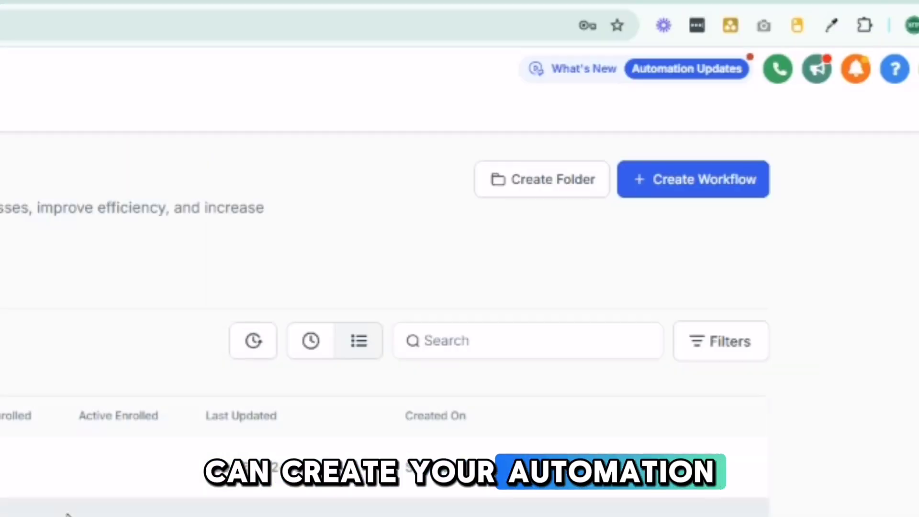
click(673, 190)
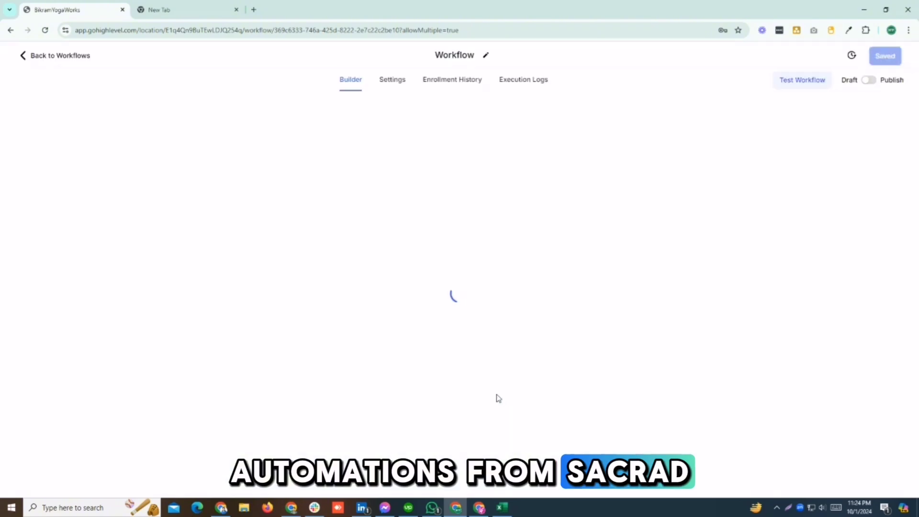
double_click(455, 56)
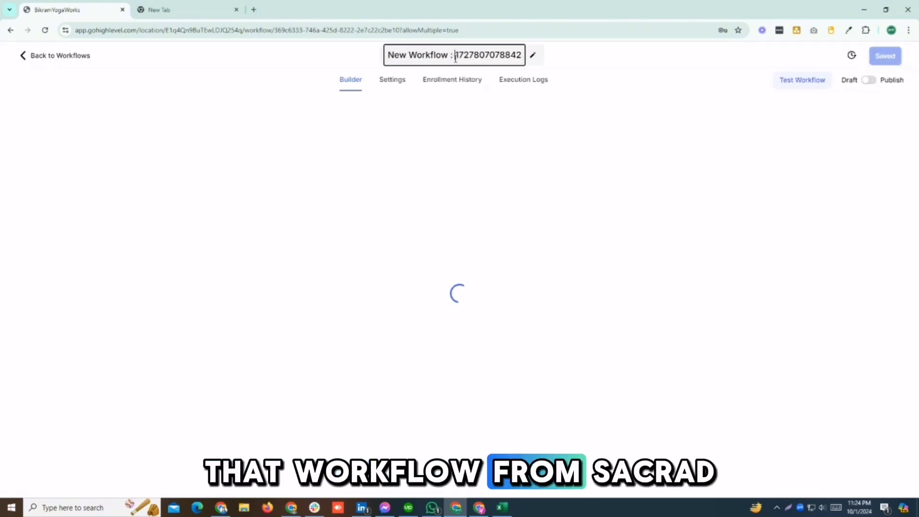
key(ctrl+a)
text(New)
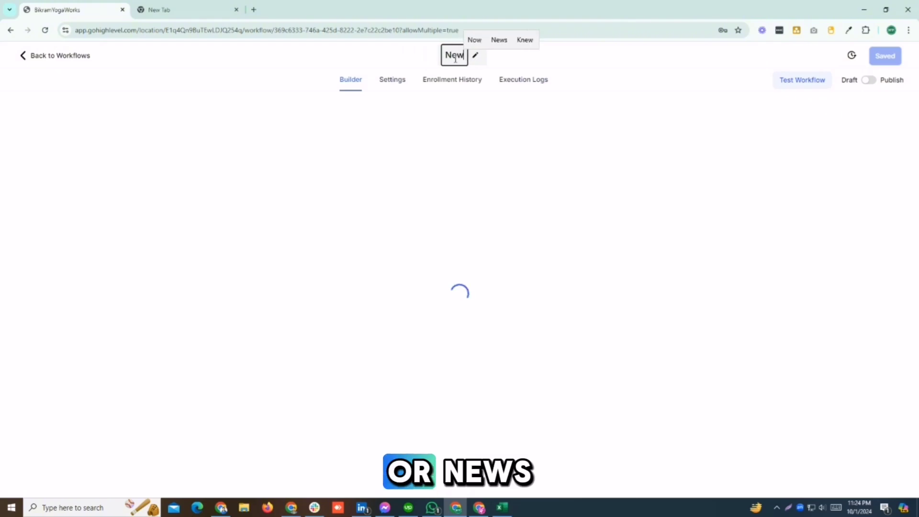
text(s)
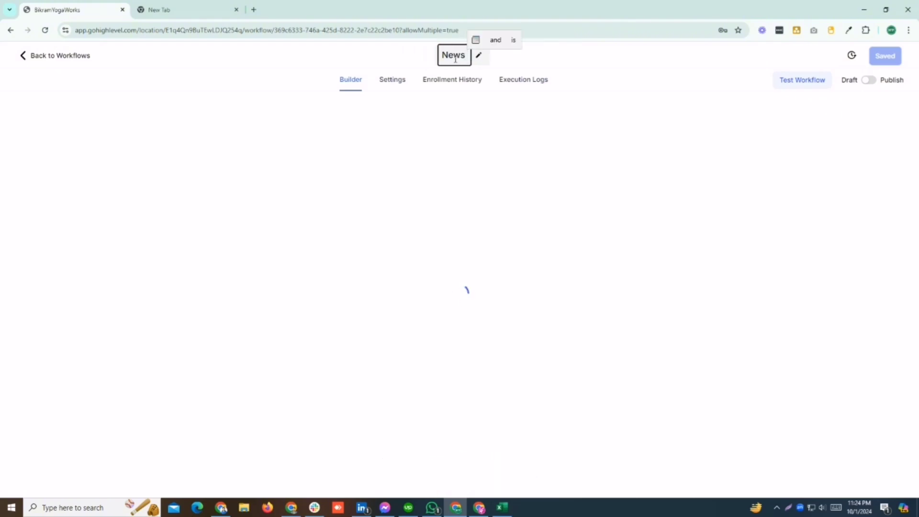
text( lter)
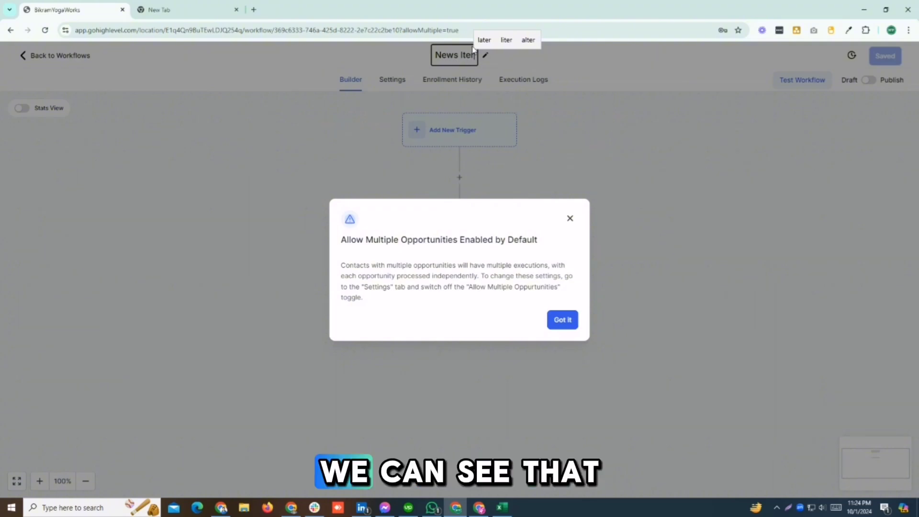
click(481, 42)
click(579, 141)
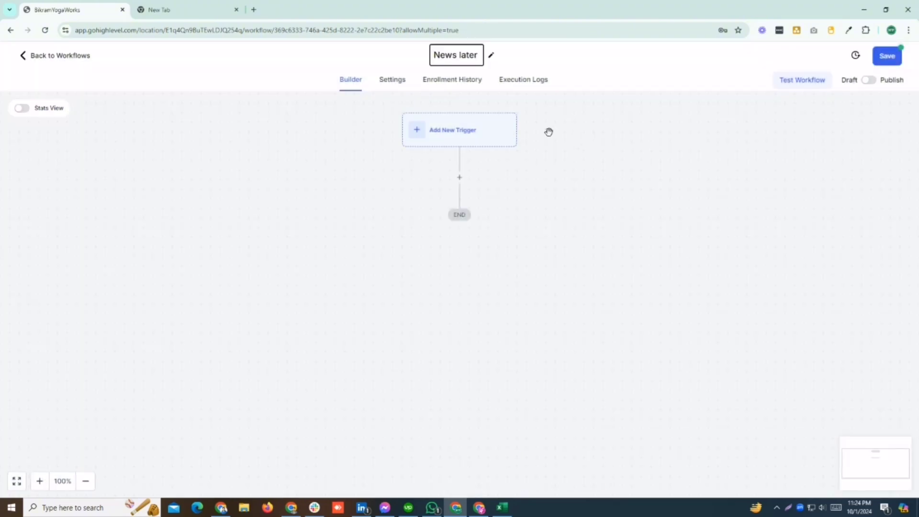
click(487, 138)
click(678, 165)
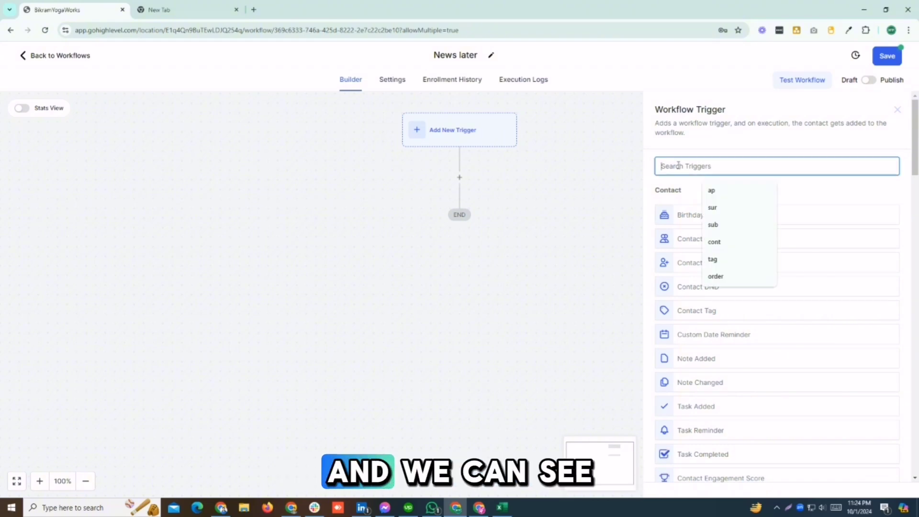
click(694, 266)
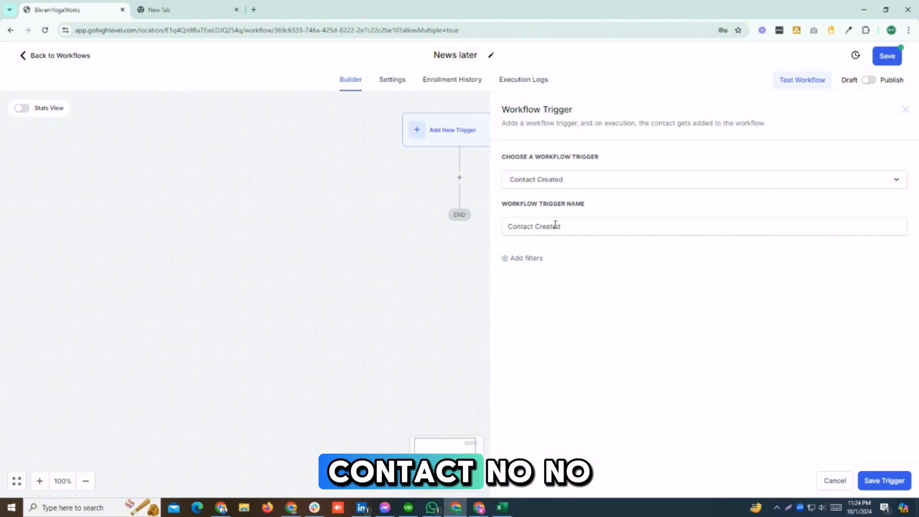
click(905, 110)
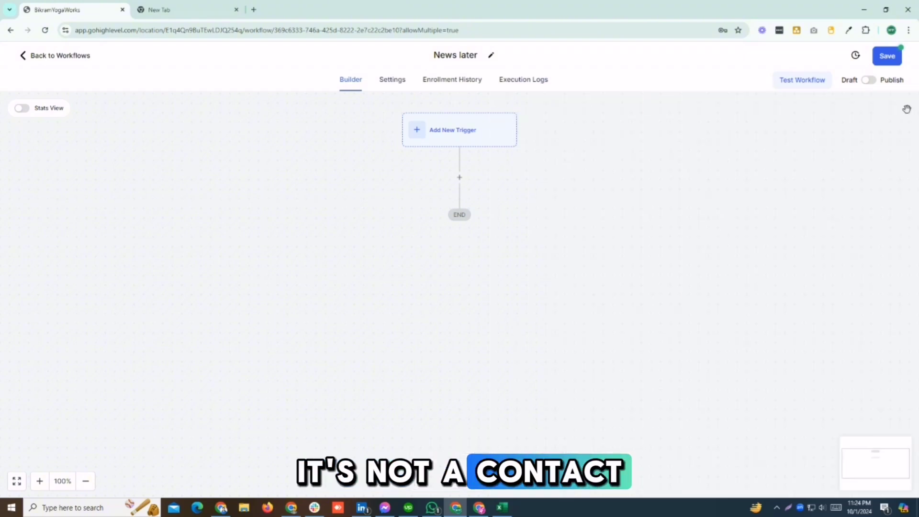
click(480, 134)
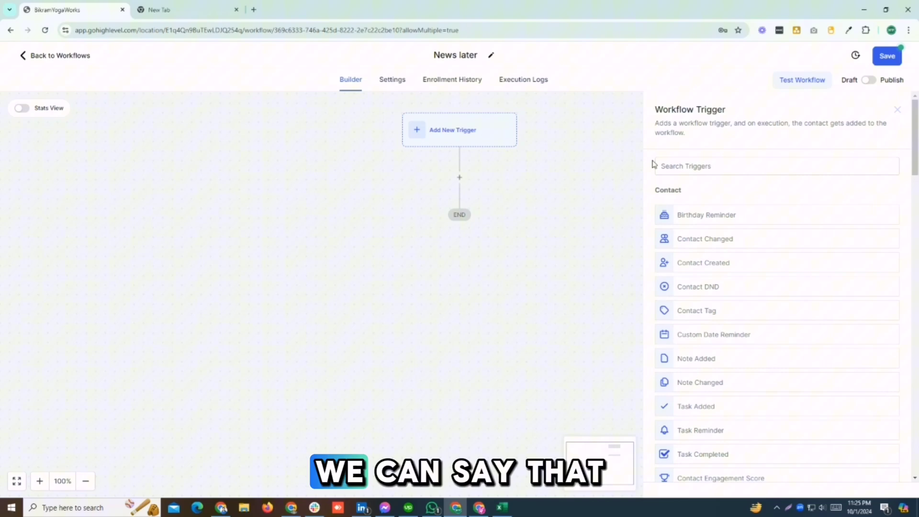
click(704, 168)
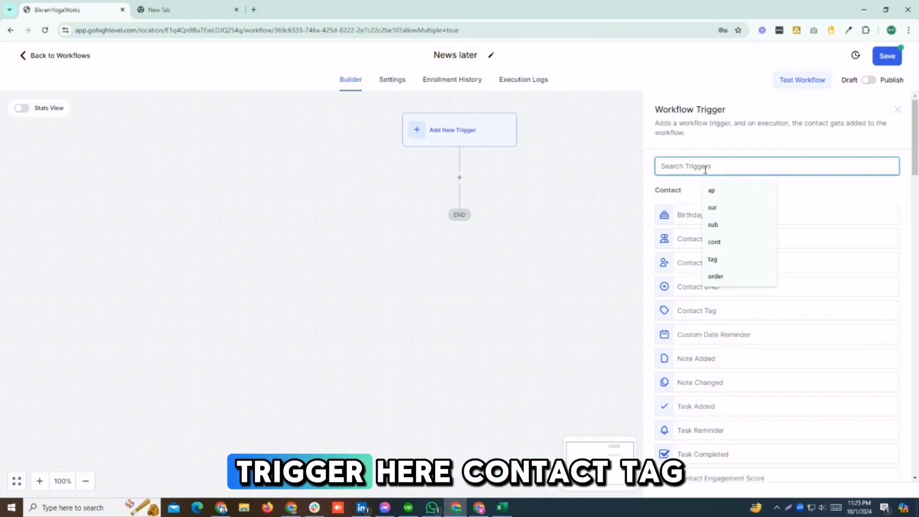
text(cn)
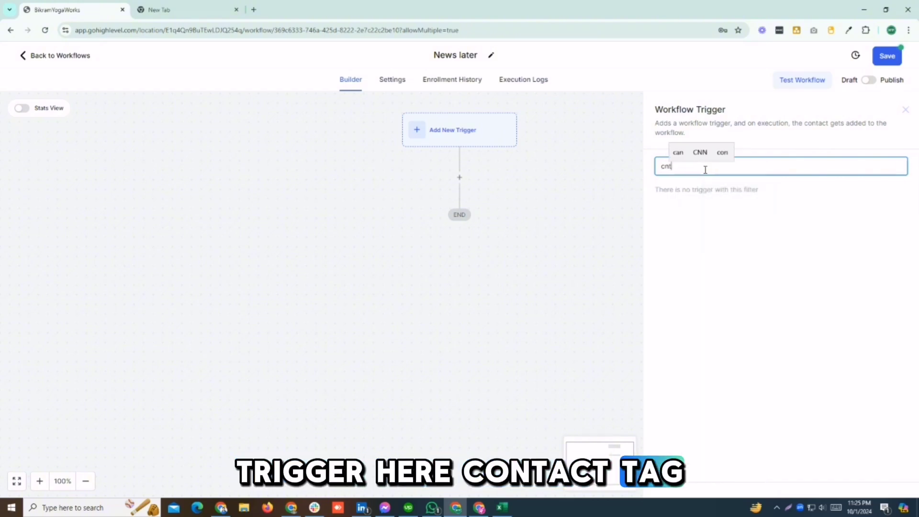
key(BackSpace)
text(on)
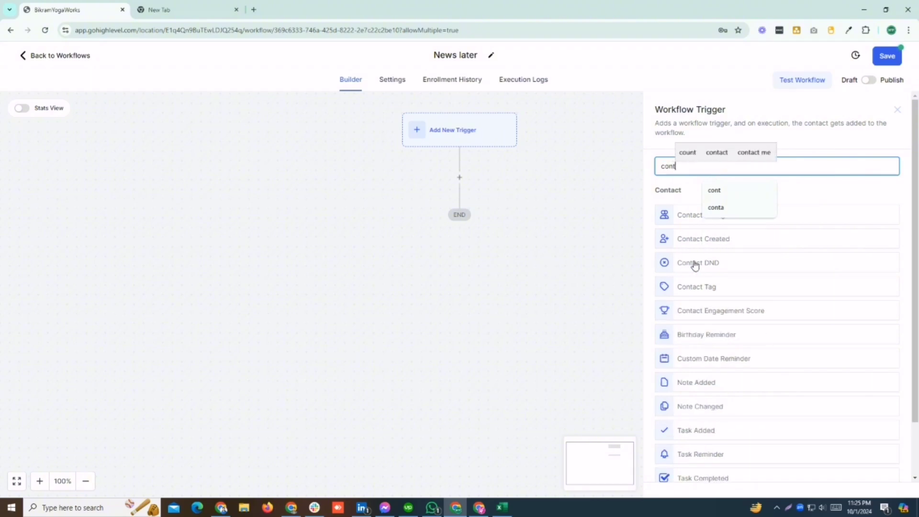
click(692, 217)
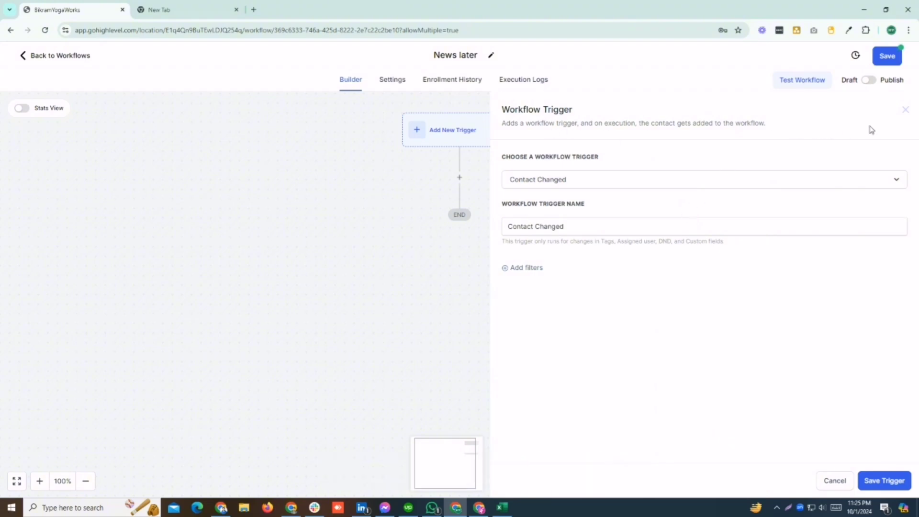
click(905, 113)
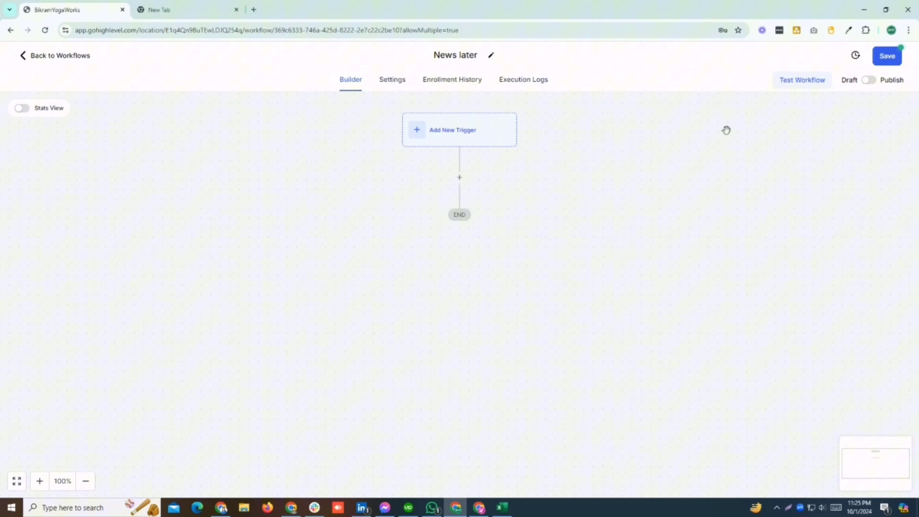
- Try a Contact Tag trigger with a filter row, look through the filter fields, and leave the trigger unsaved
click(469, 135)
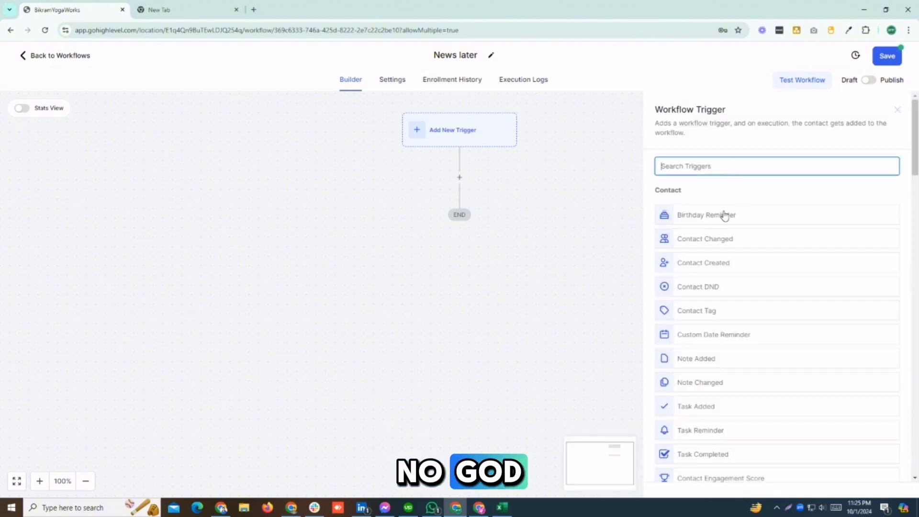
click(694, 311)
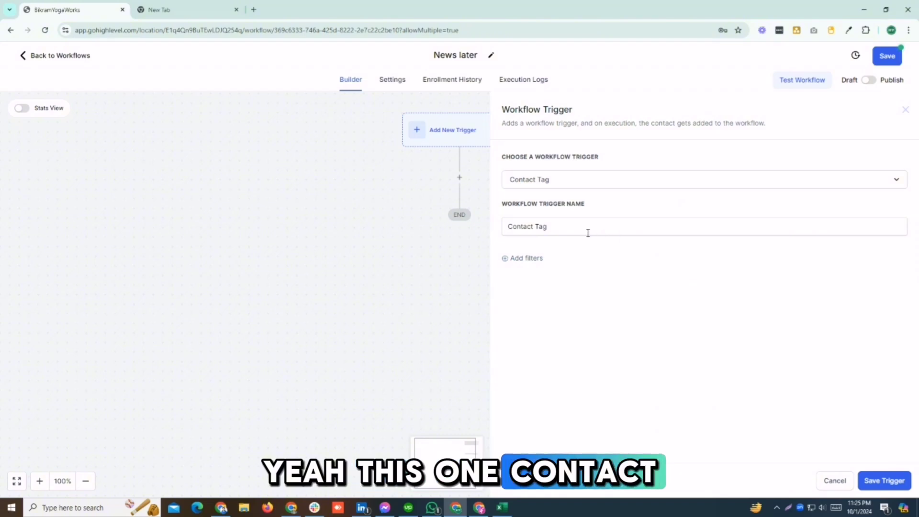
click(523, 258)
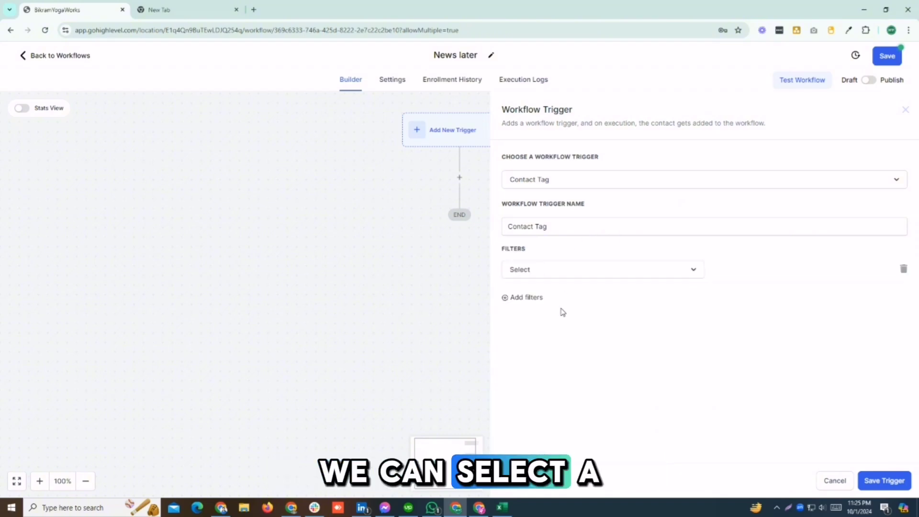
click(539, 271)
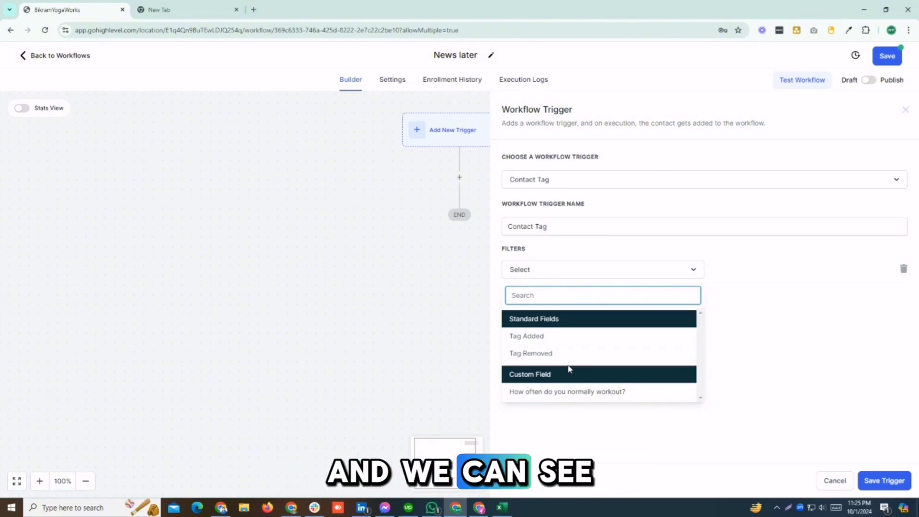
click(560, 269)
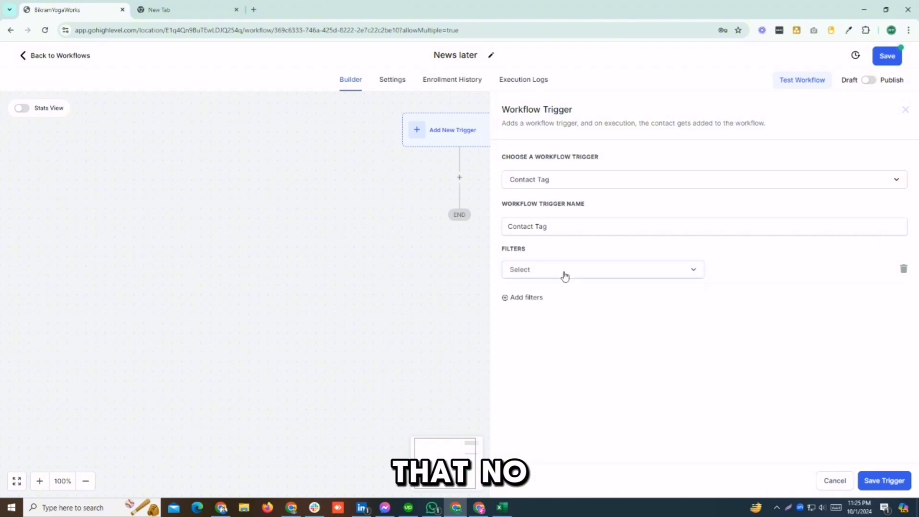
click(564, 275)
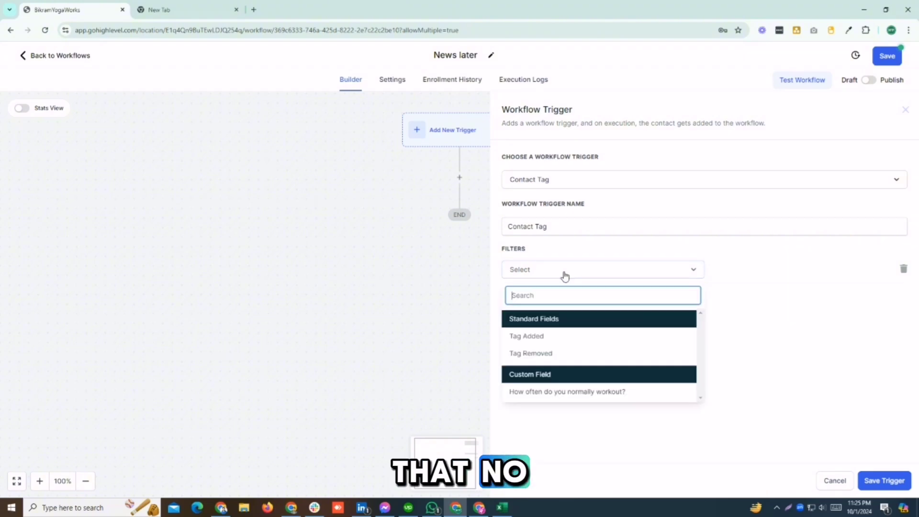
click(431, 293)
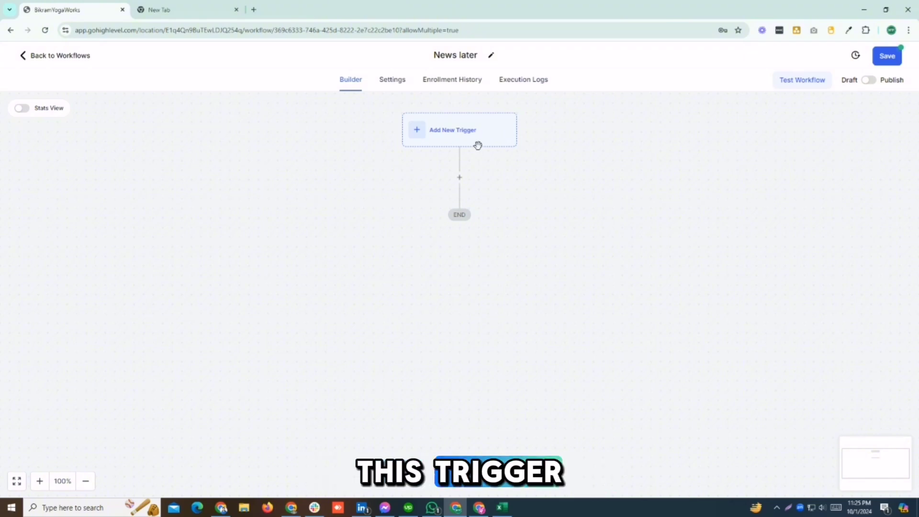
click(458, 138)
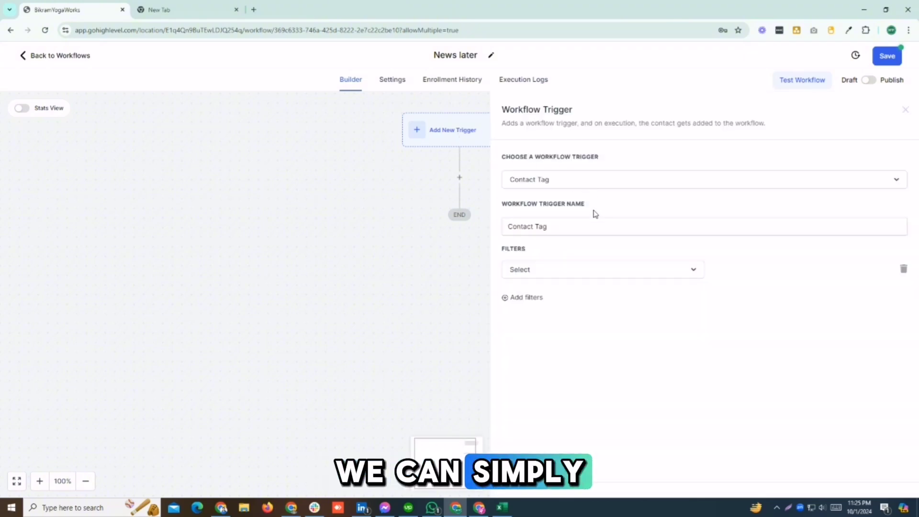
click(484, 274)
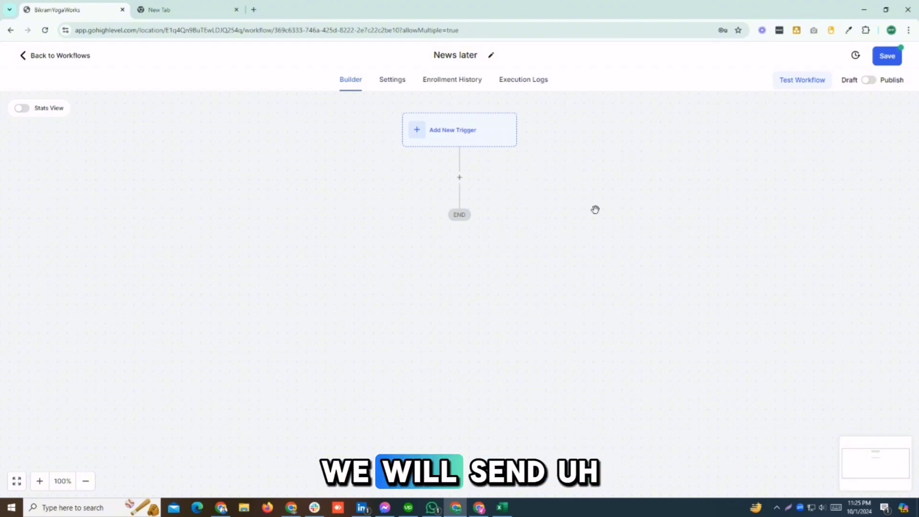
- Search the workflow actions for "send" and add a Send Email action below the trigger
click(460, 179)
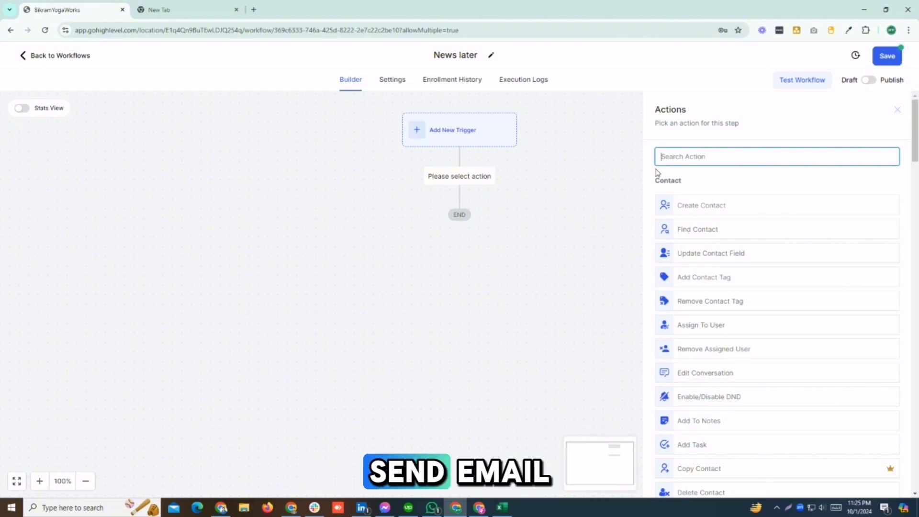
text(send)
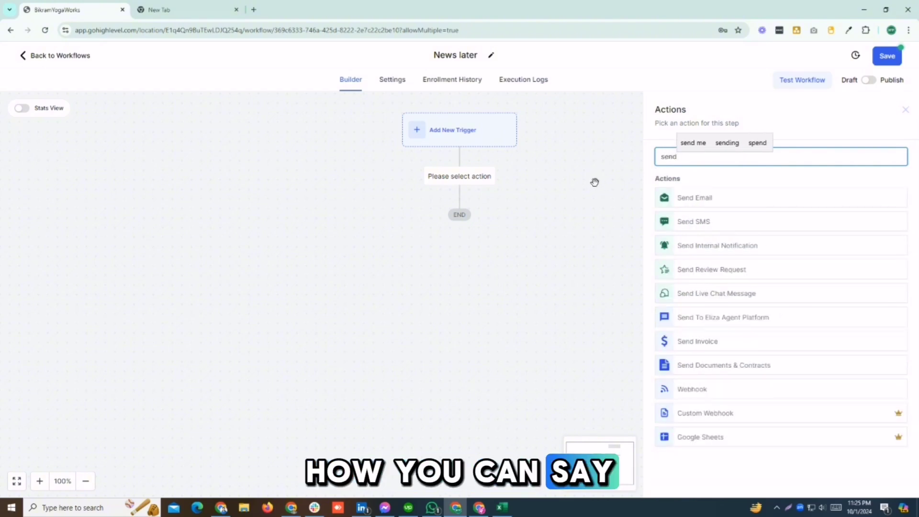
click(698, 203)
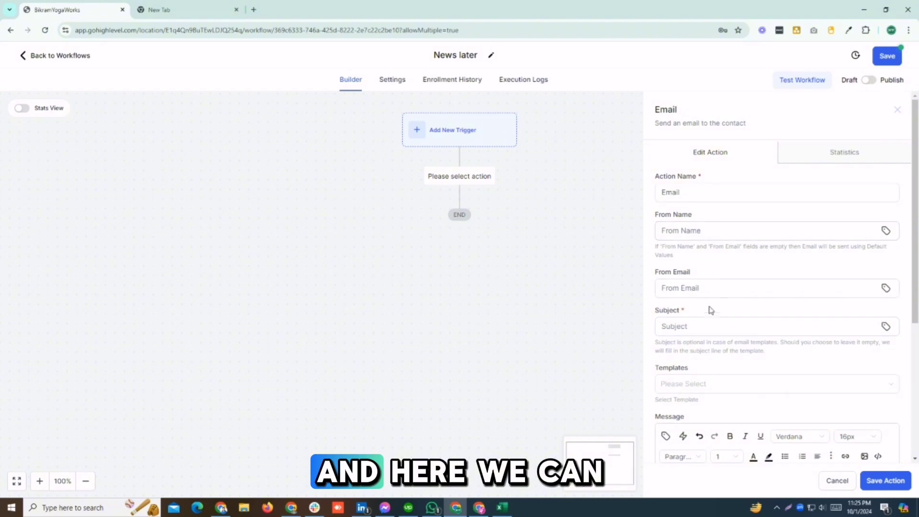
- Examine the email action's name, sender, subject, template and message fields, including the custom values offered for the message
scroll(893, 267, down, 2)
scroll(766, 215, up, 1)
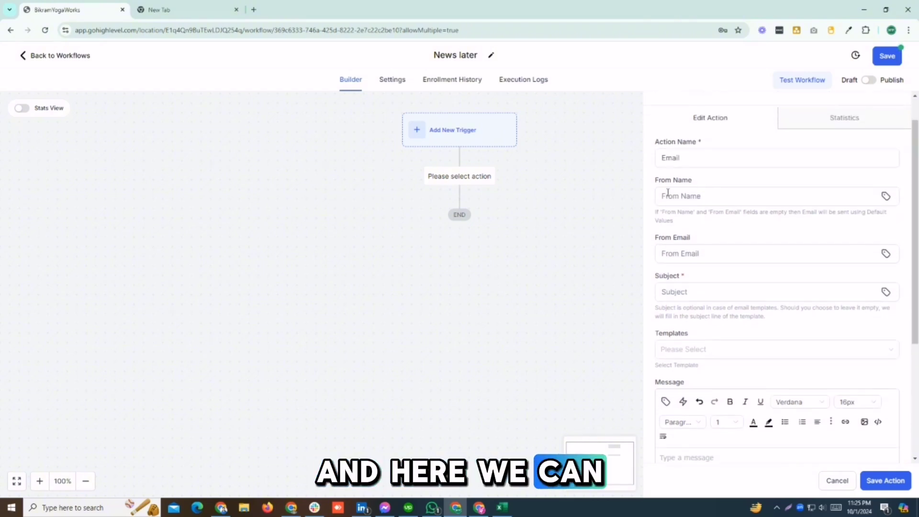
click(672, 164)
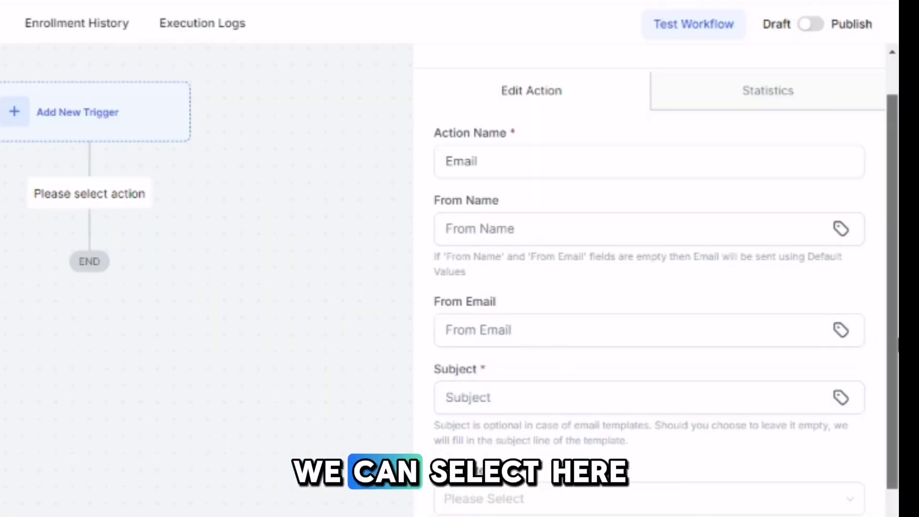
scroll(727, 256, down, 2)
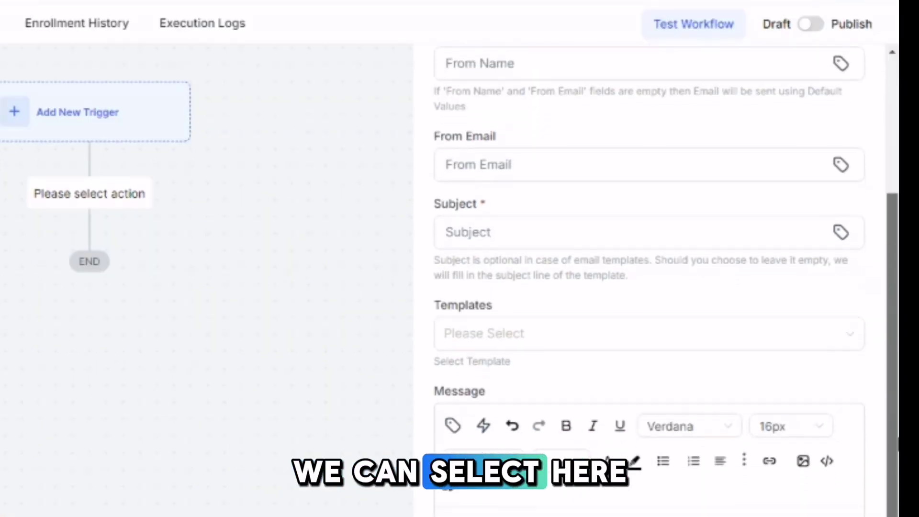
drag(898, 437, 898, 457)
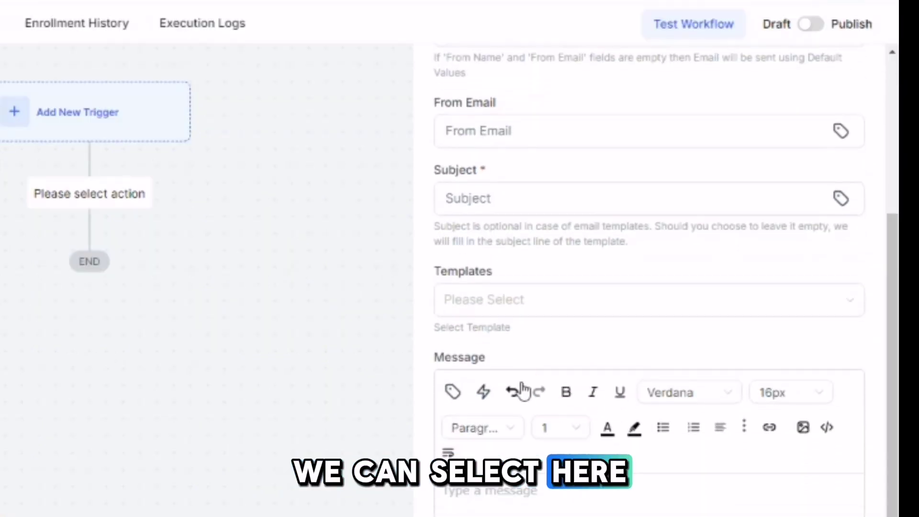
click(452, 392)
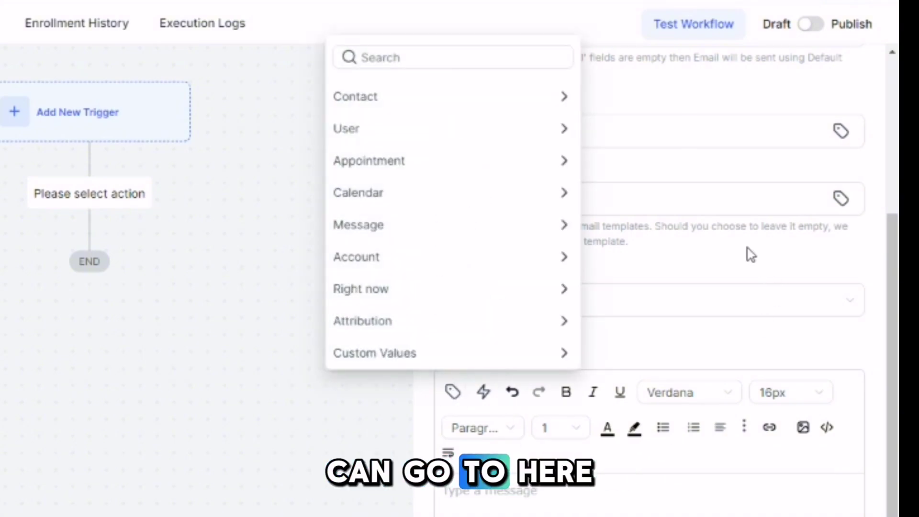
click(683, 201)
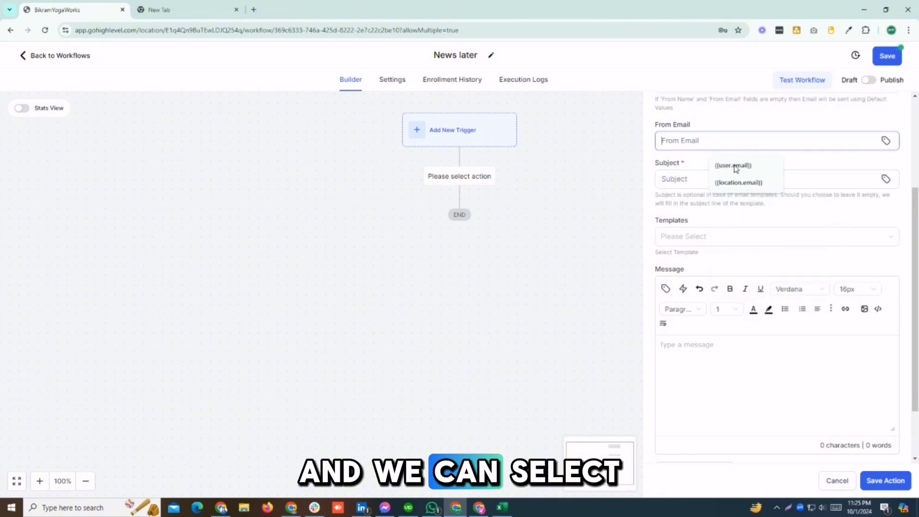
- Choose the "Test News later Yoga" template for the email action and review its sender, subject and preview
click(709, 240)
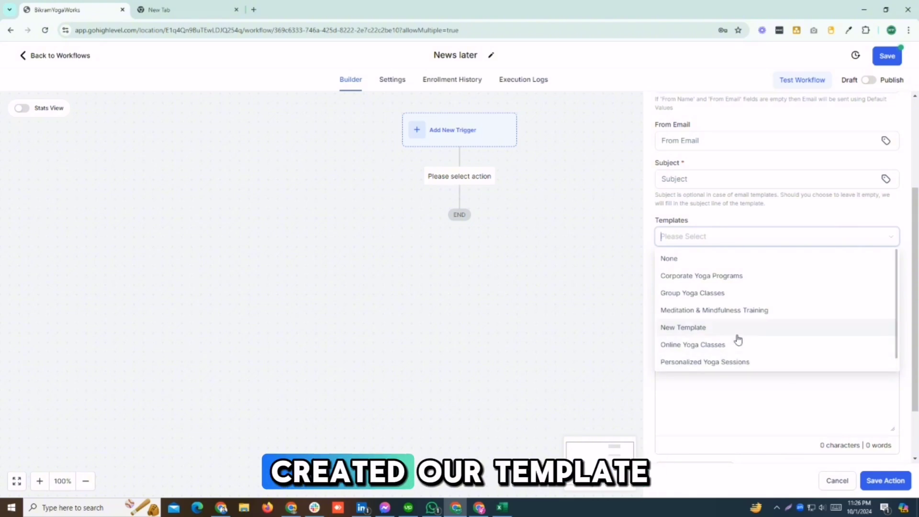
scroll(733, 319, down, 1)
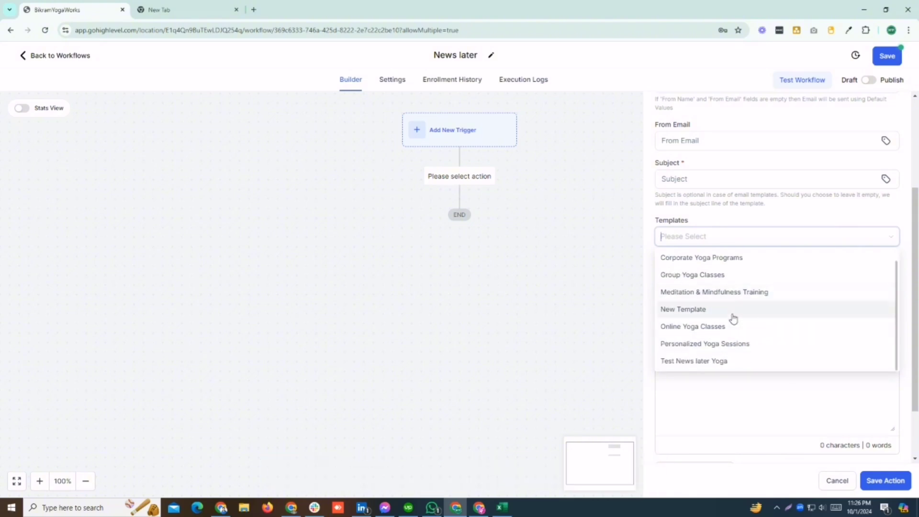
click(702, 360)
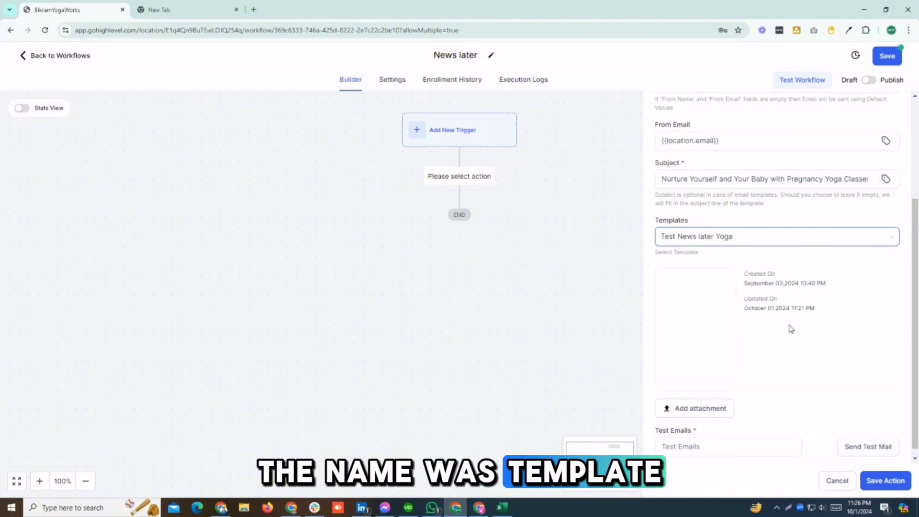
scroll(916, 228, up, 2)
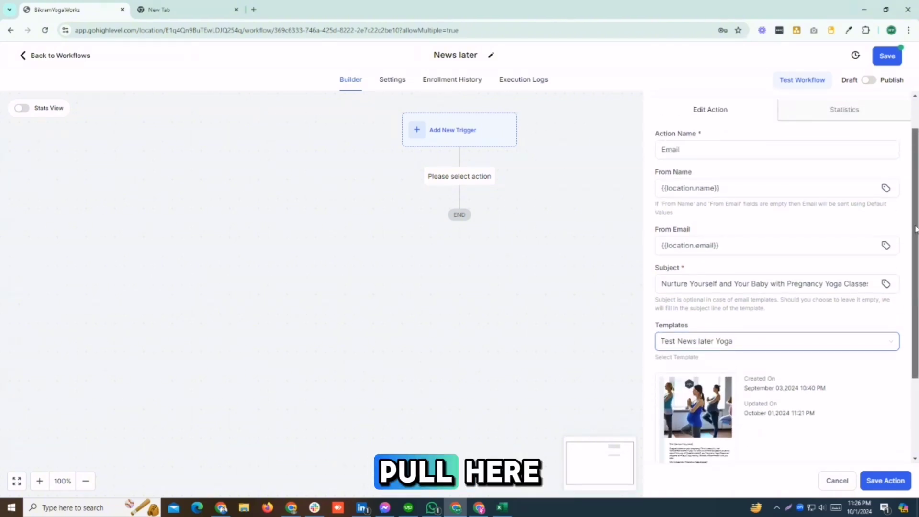
scroll(915, 228, down, 1)
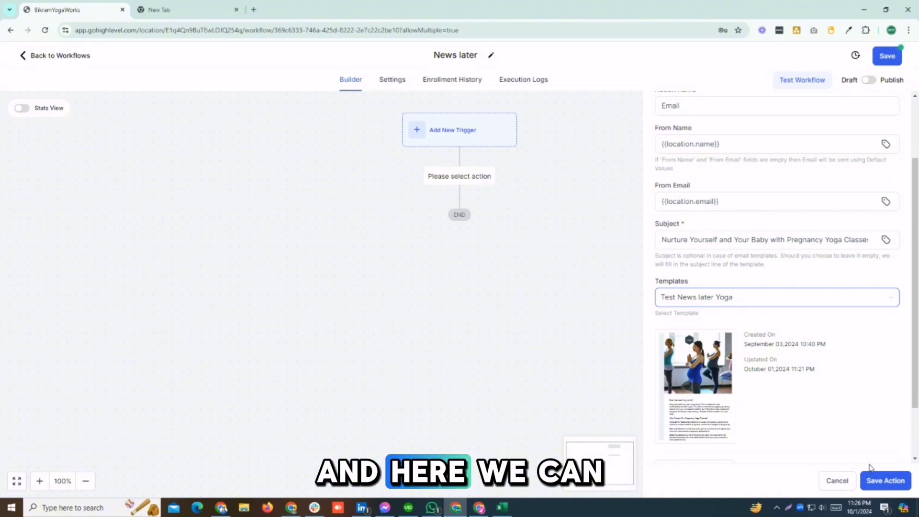